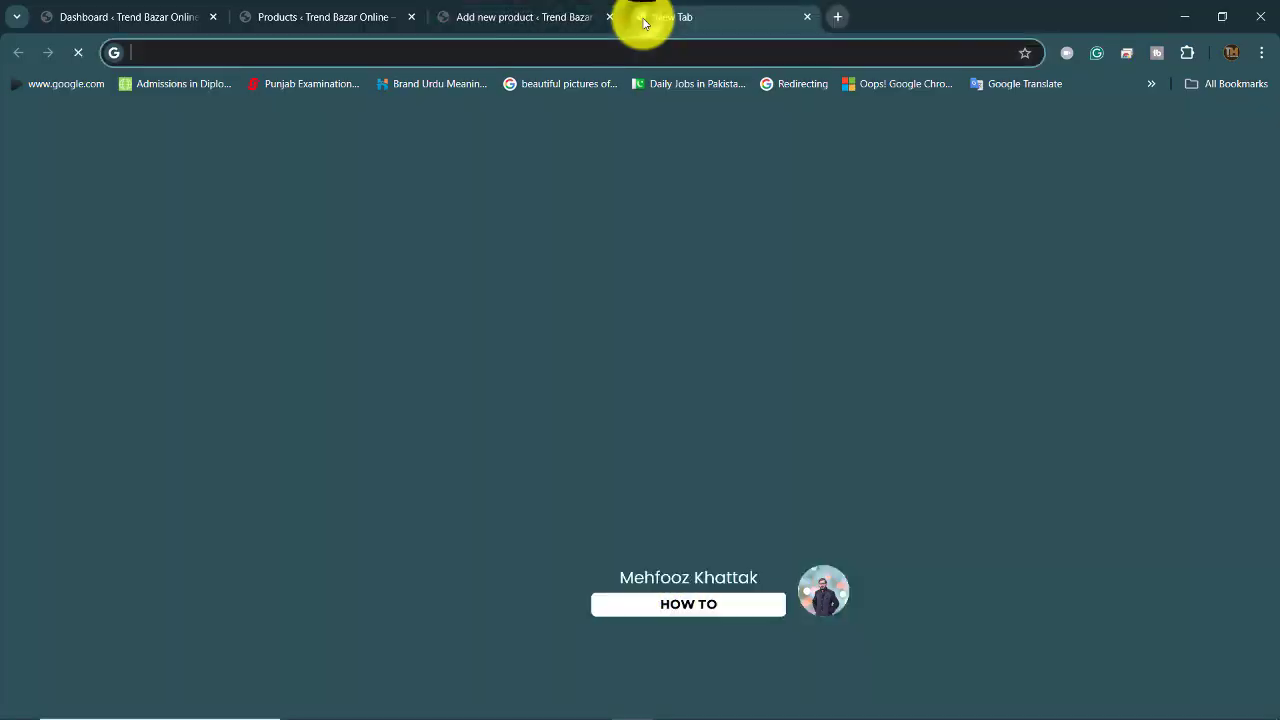
Load the storefront at trend-bazar.online in the new browser tab and look over its home page.
text(trend-bazar.online)
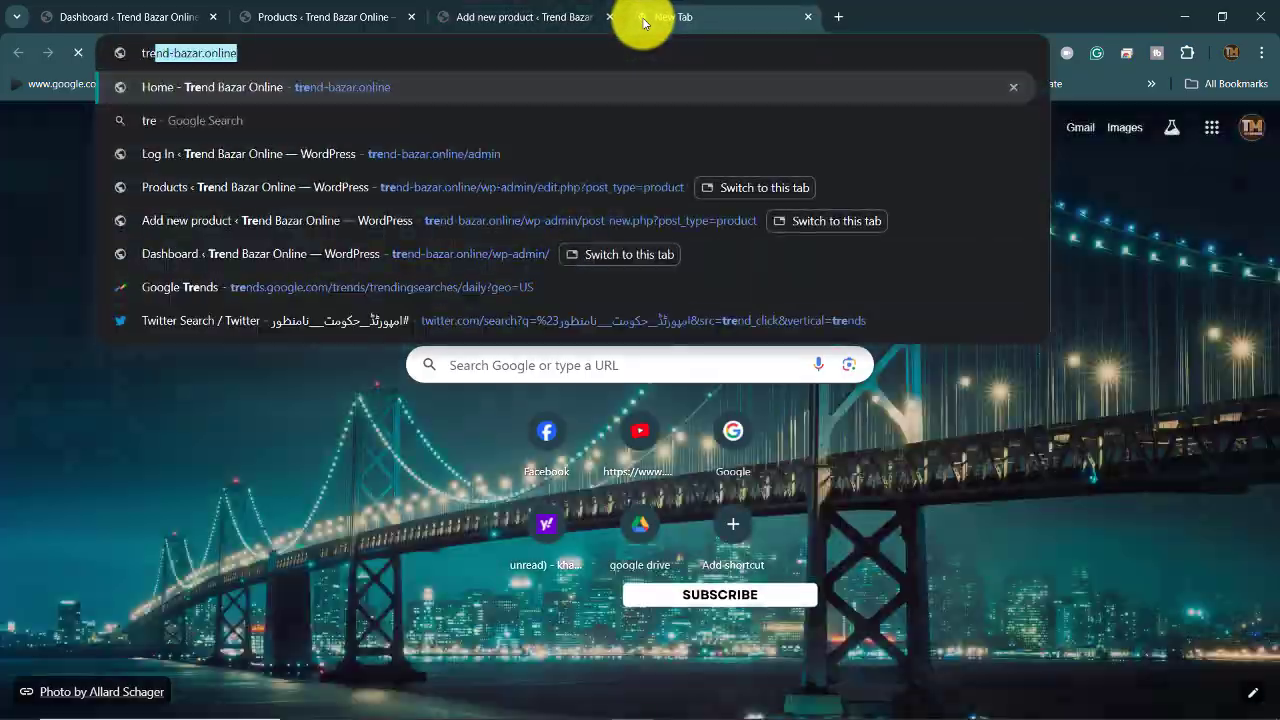
key(Return)
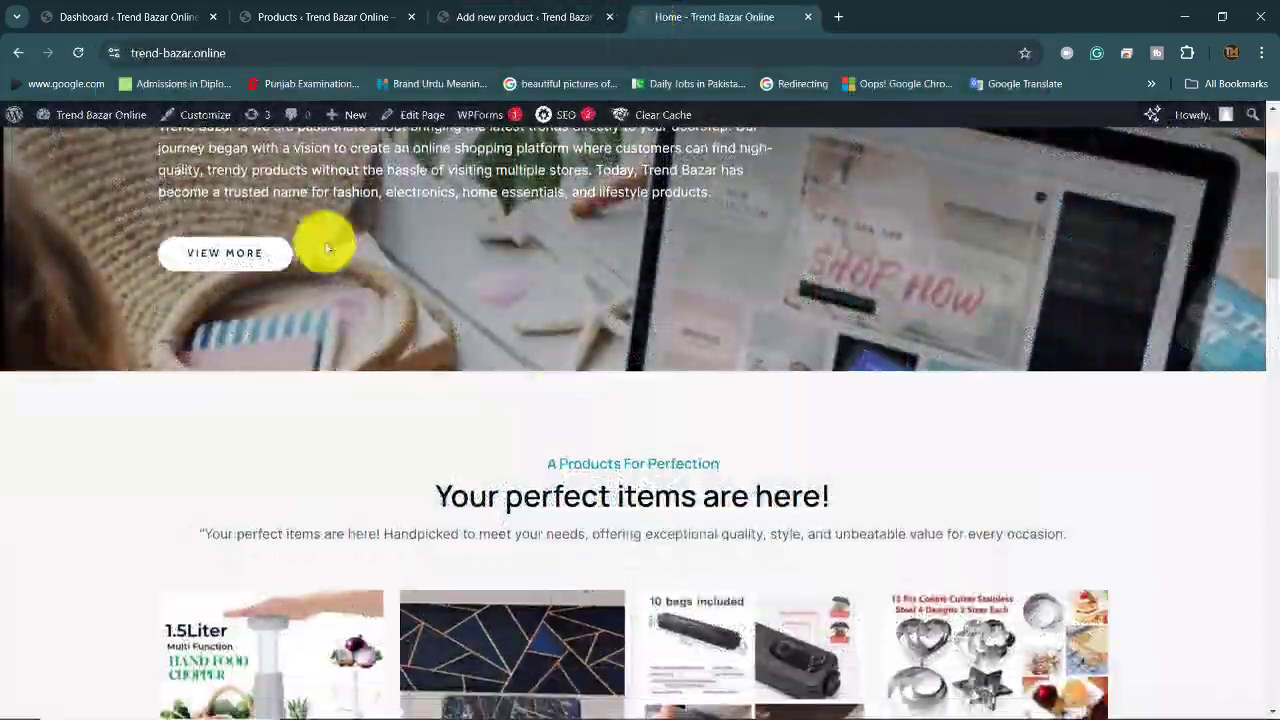
Go back to the site's admin dashboard and examine its menu for the entries used to manage and add products.
click(440, 8)
click(422, 12)
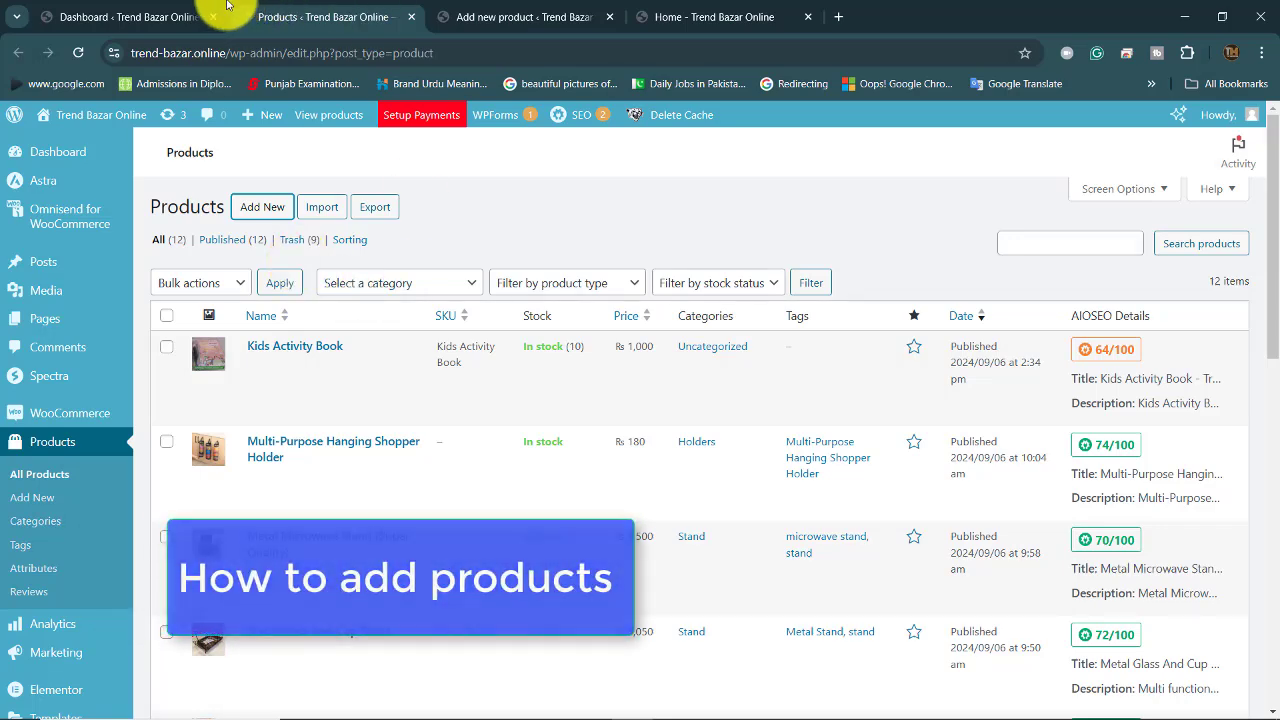
click(160, 17)
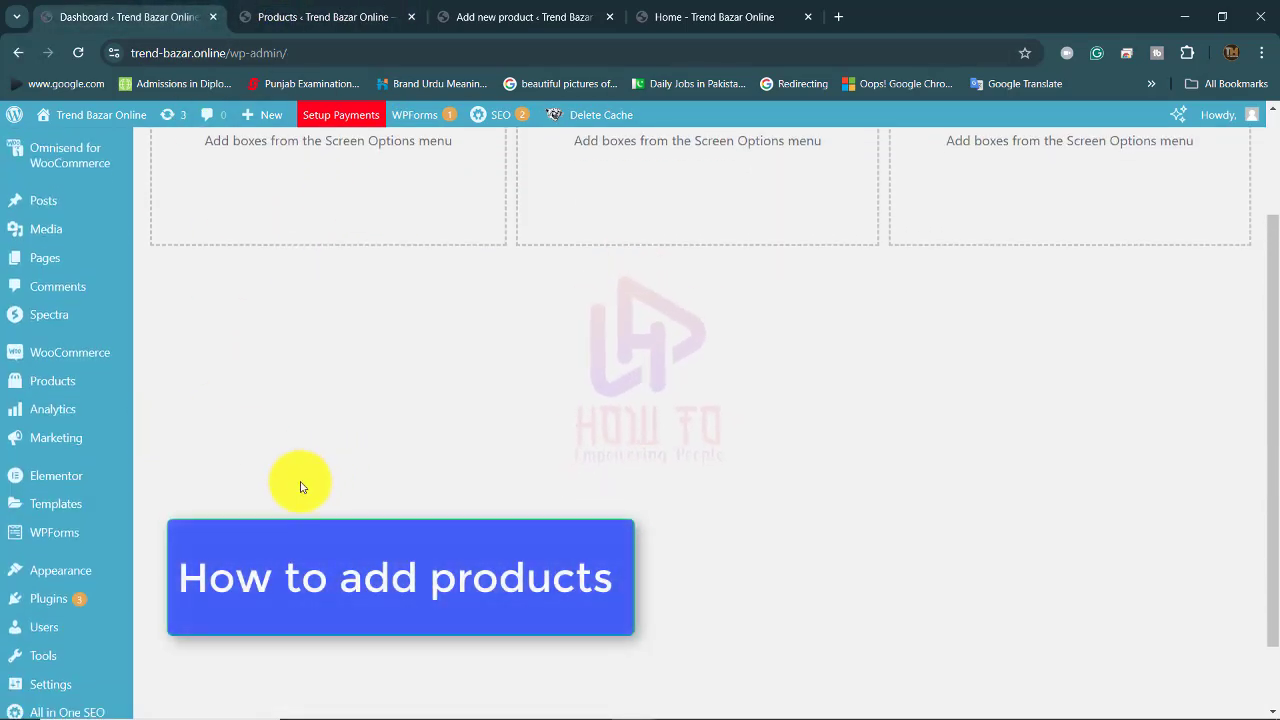
scroll(240, 340, up, 2)
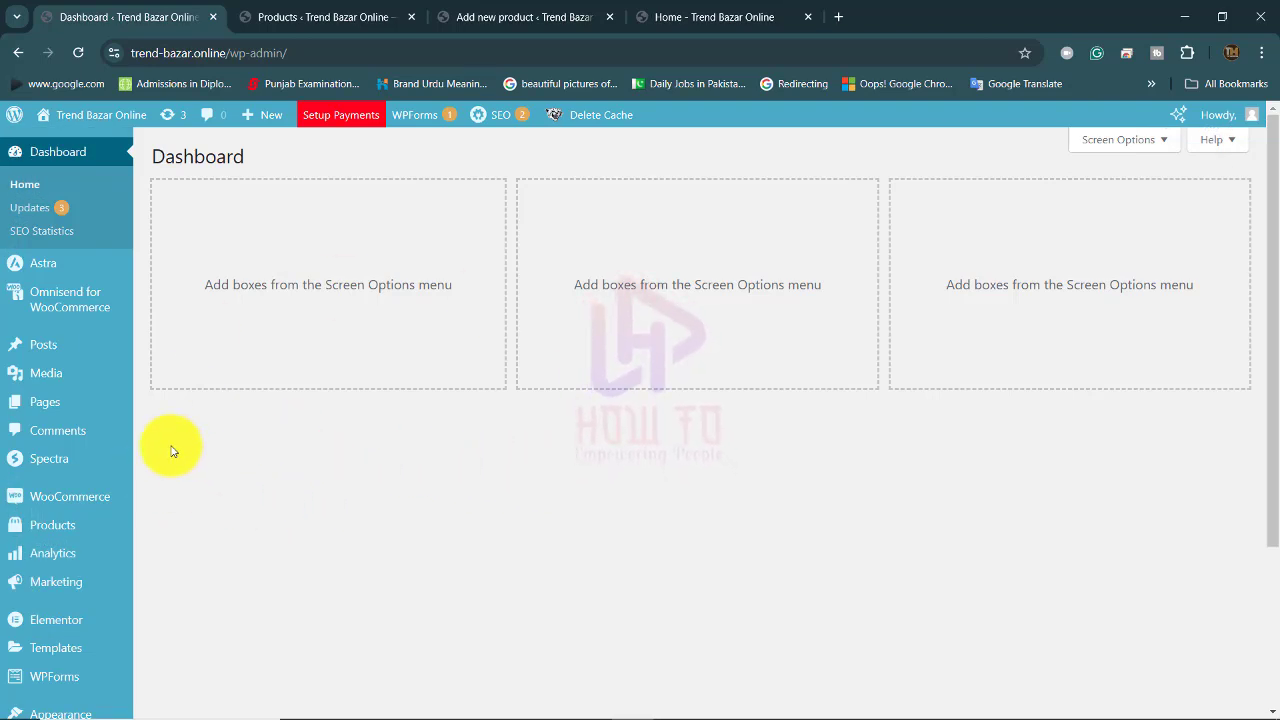
scroll(94, 580, down, 3)
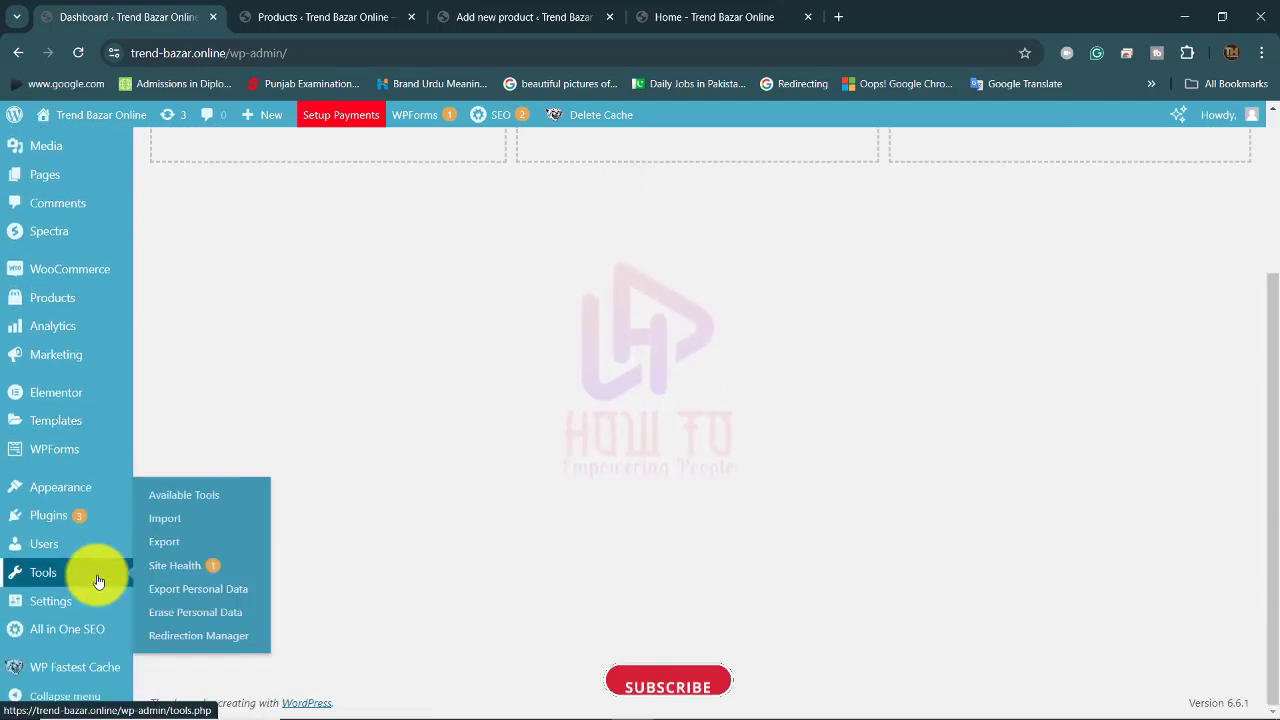
scroll(94, 580, up, 1)
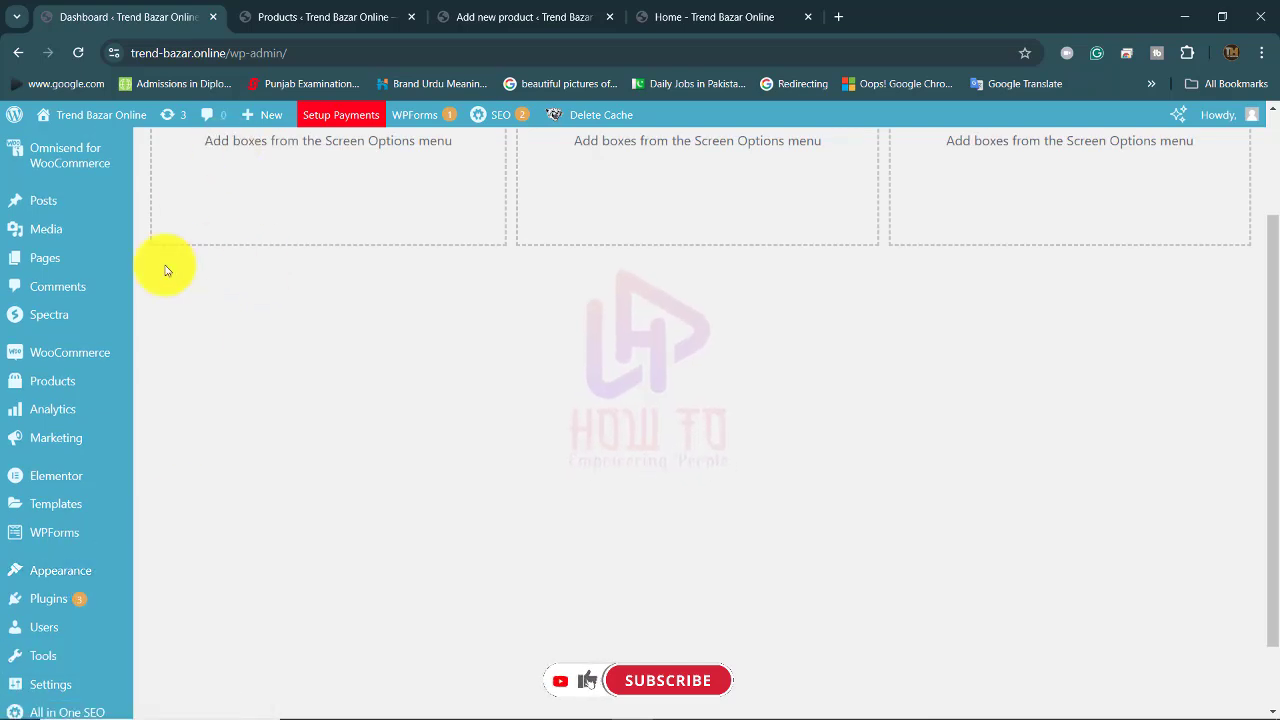
mouse_move(110, 438)
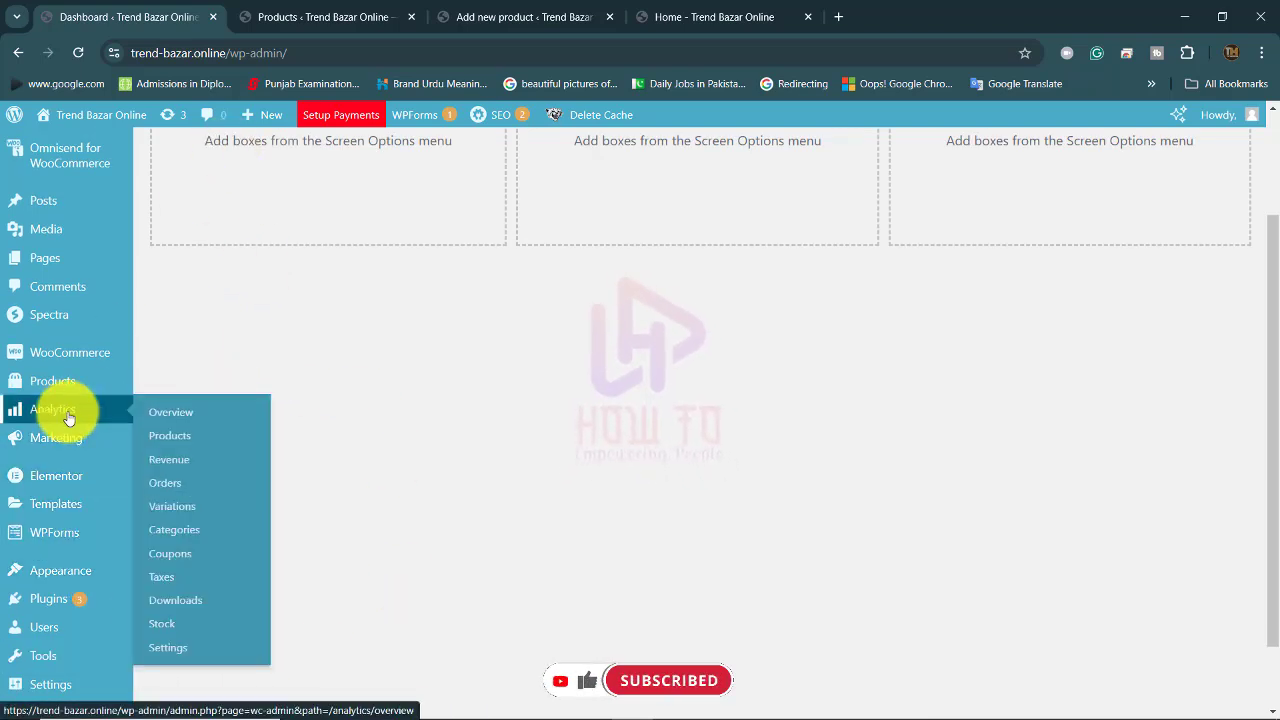
mouse_move(27, 396)
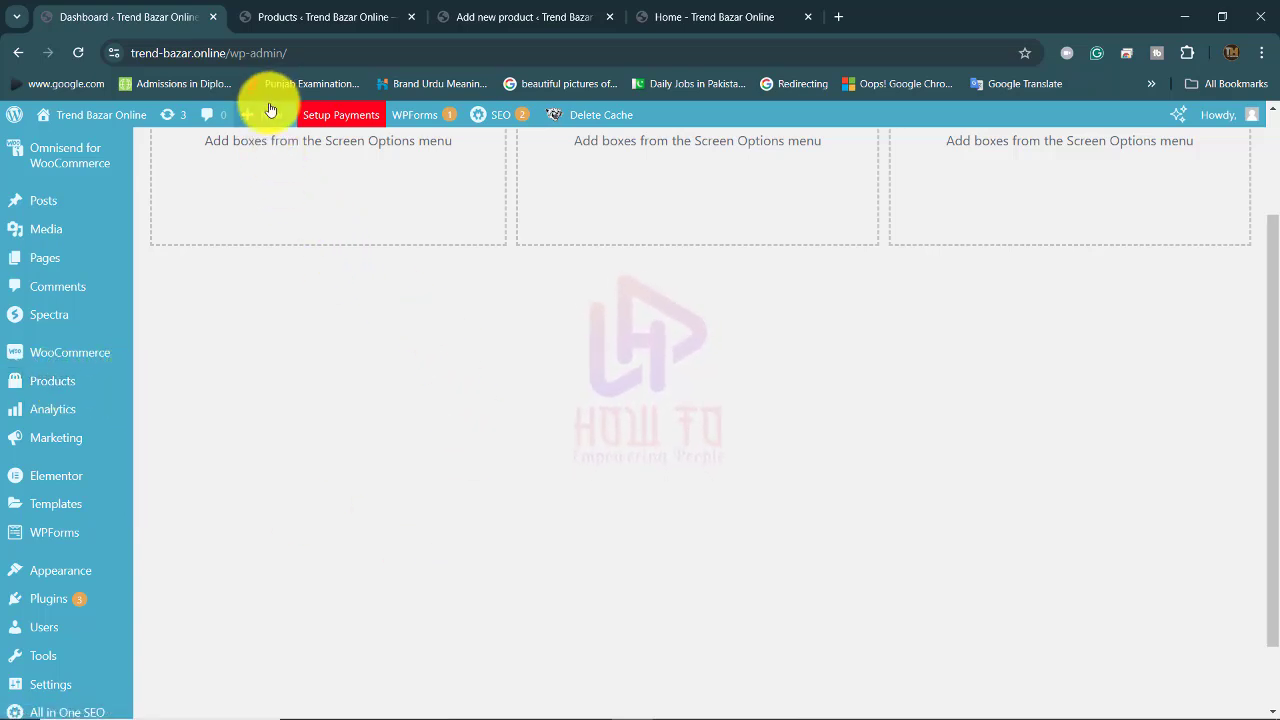
mouse_move(270, 117)
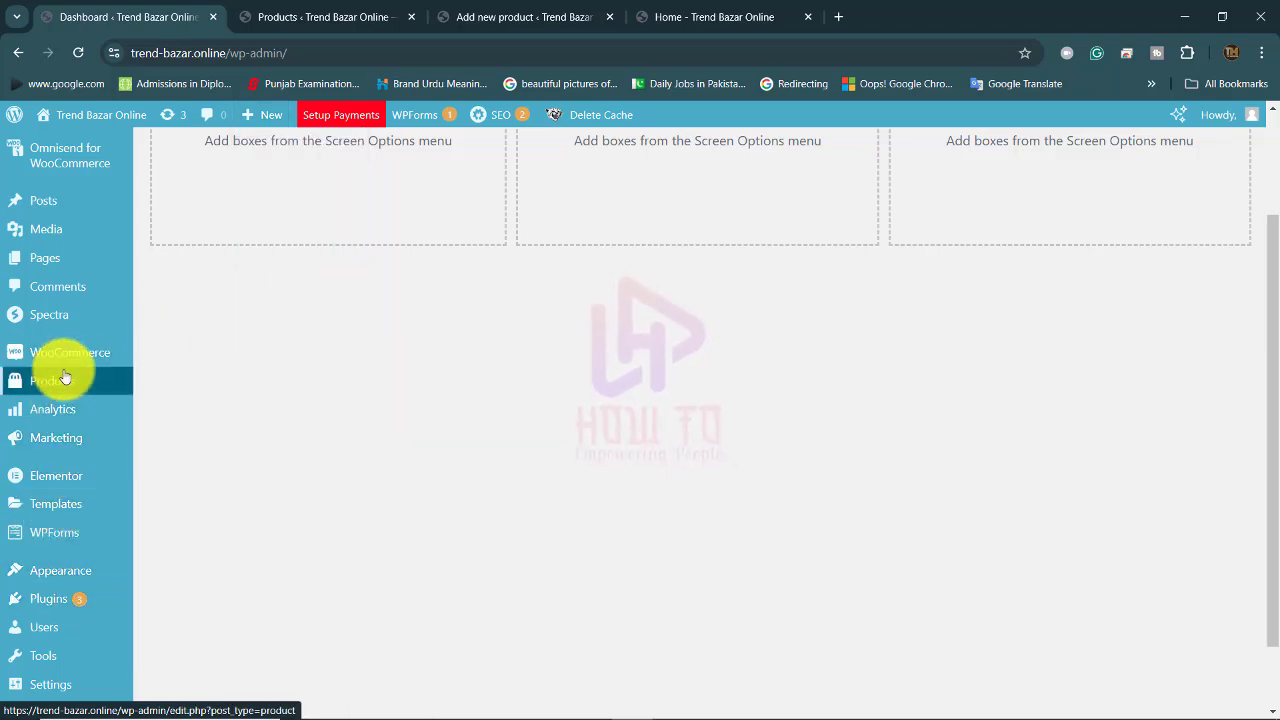
mouse_move(63, 384)
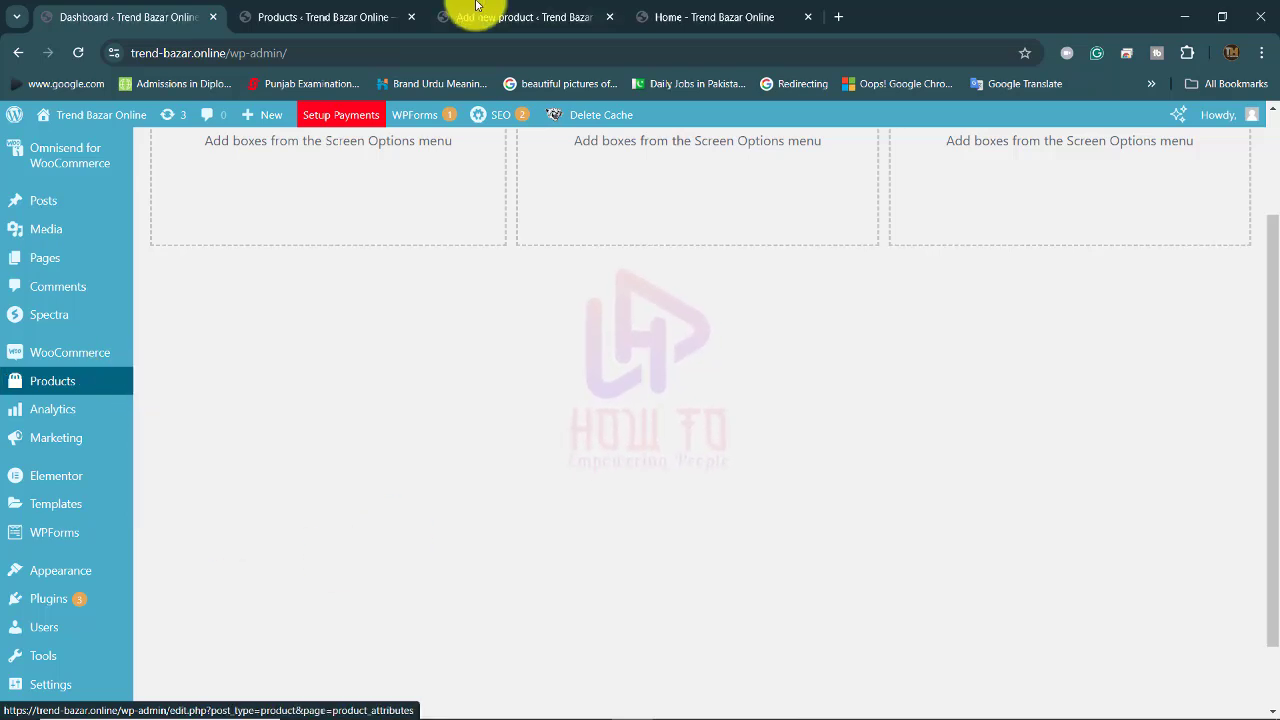
Switch to the store's Products list and review the existing products with their stock, prices, categories and tags.
click(343, 12)
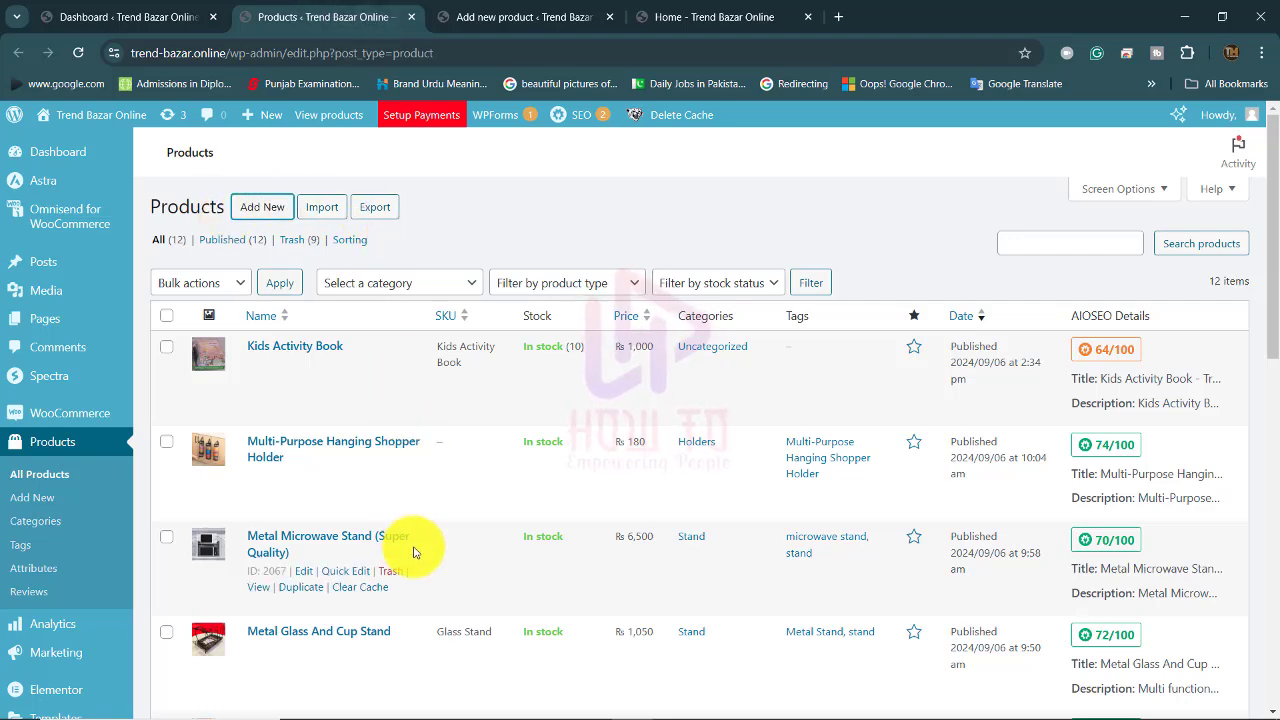
scroll(414, 552, down, 3)
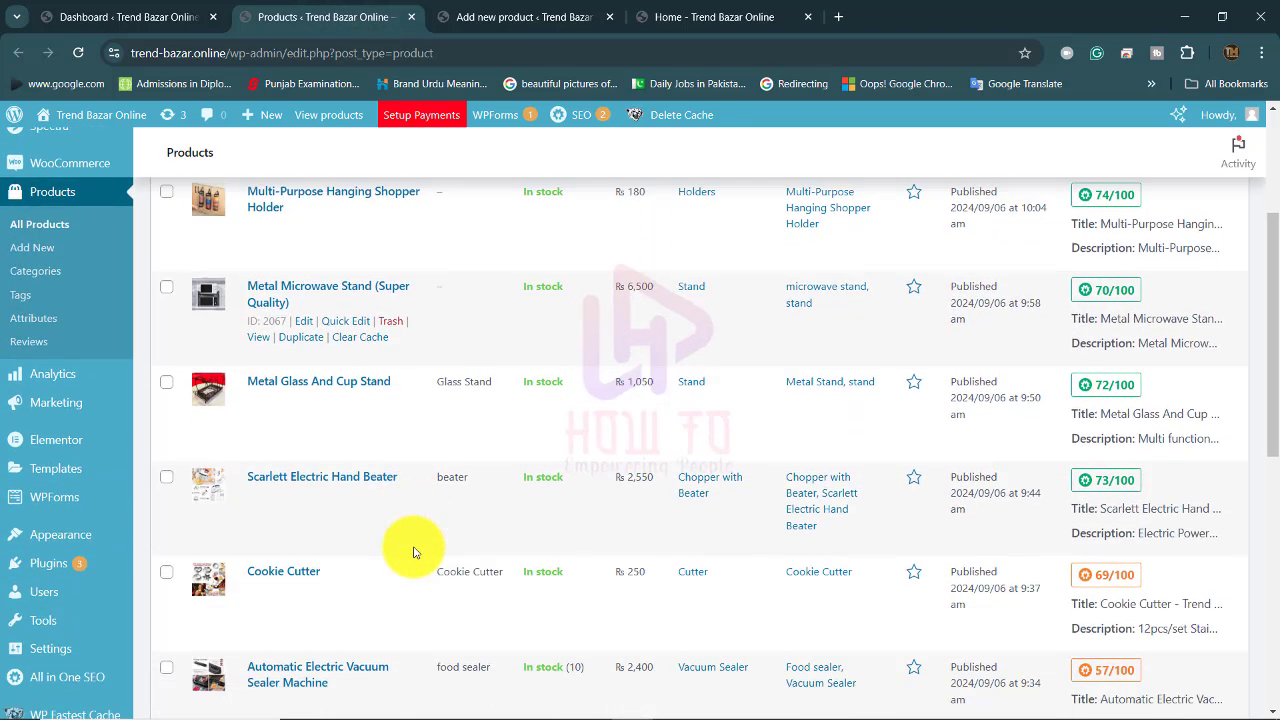
scroll(300, 420, up, 3)
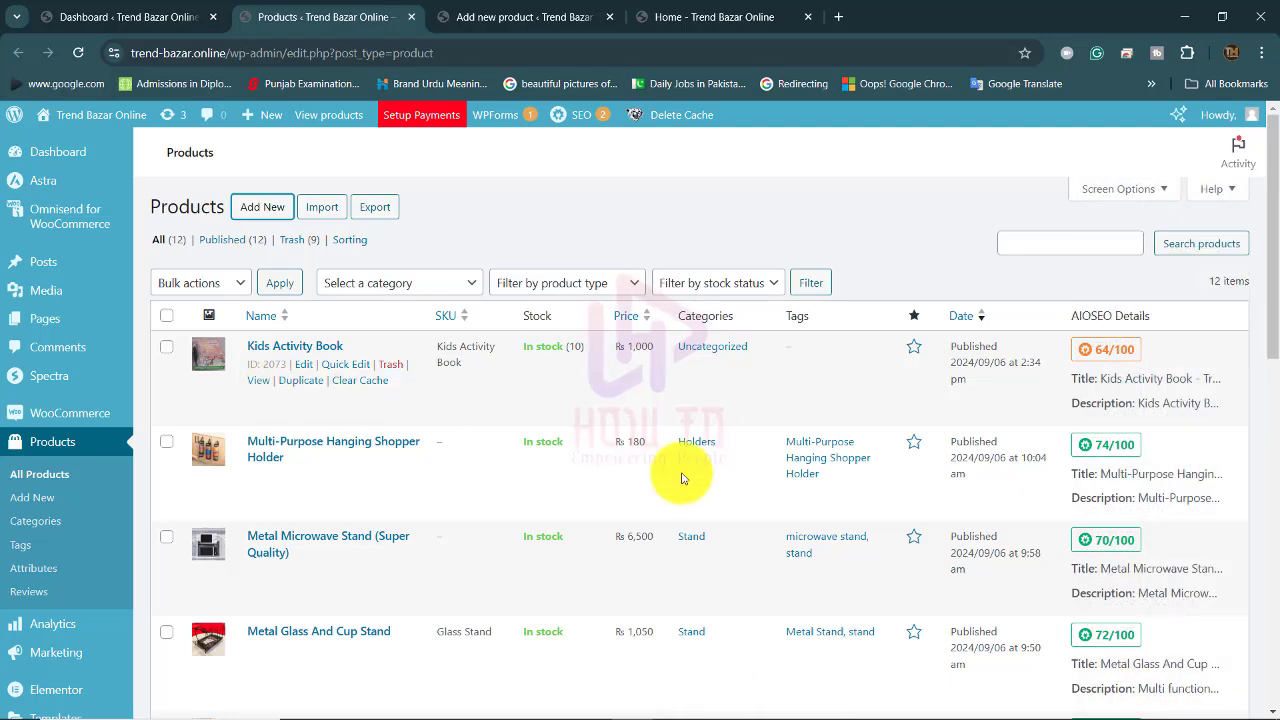
scroll(843, 543, down, 2)
scroll(480, 549, up, 2)
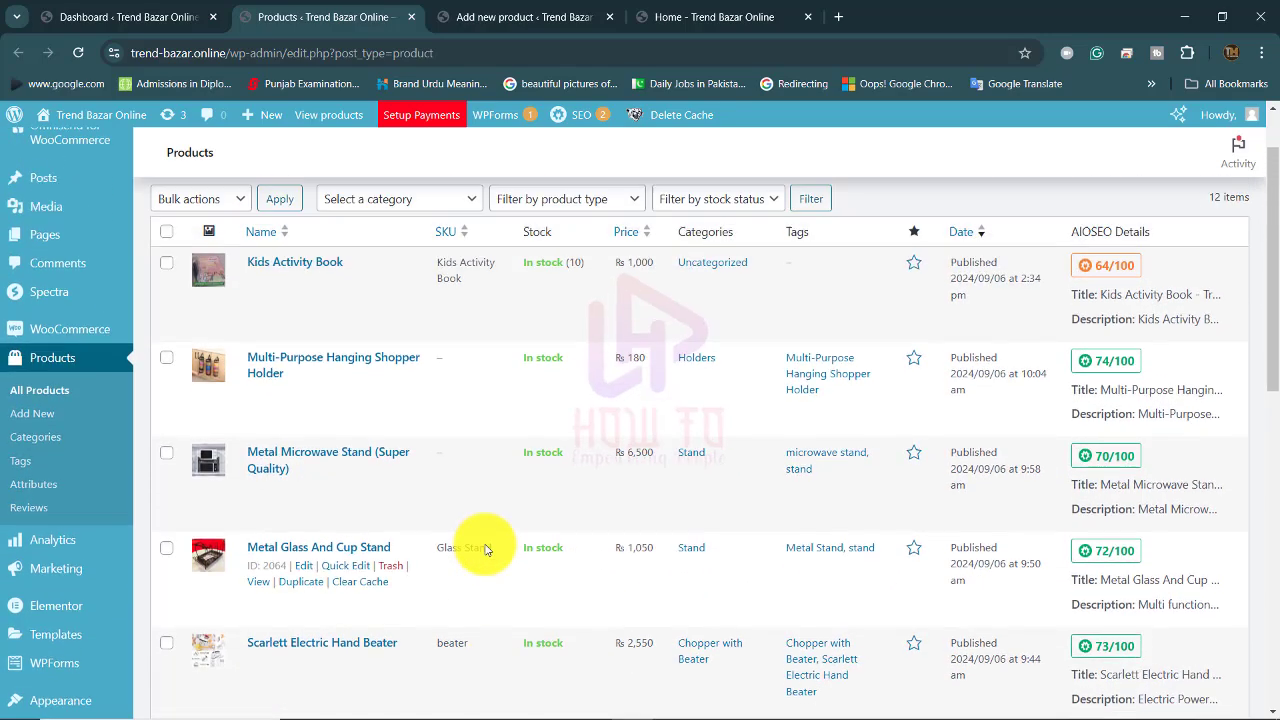
scroll(309, 544, down, 1)
scroll(309, 544, down, 1)
scroll(286, 277, up, 2)
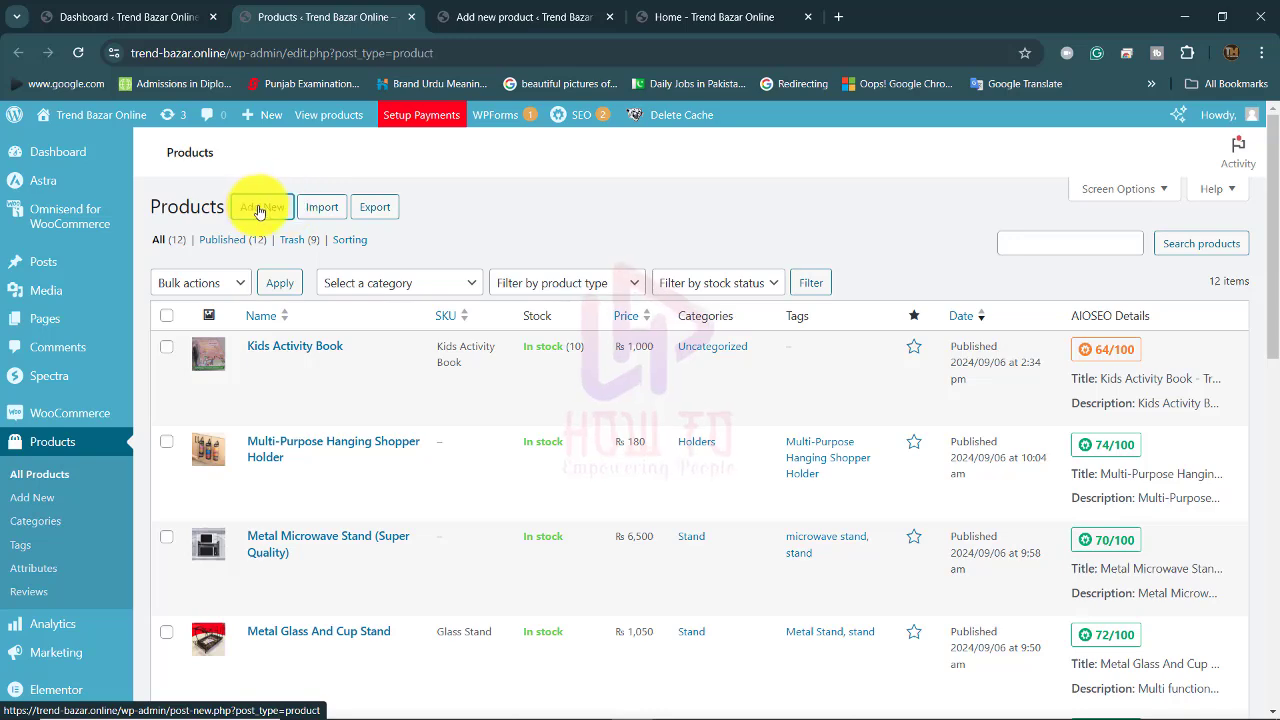
Switch to the Add new product form and name the product "Color Book".
click(505, 17)
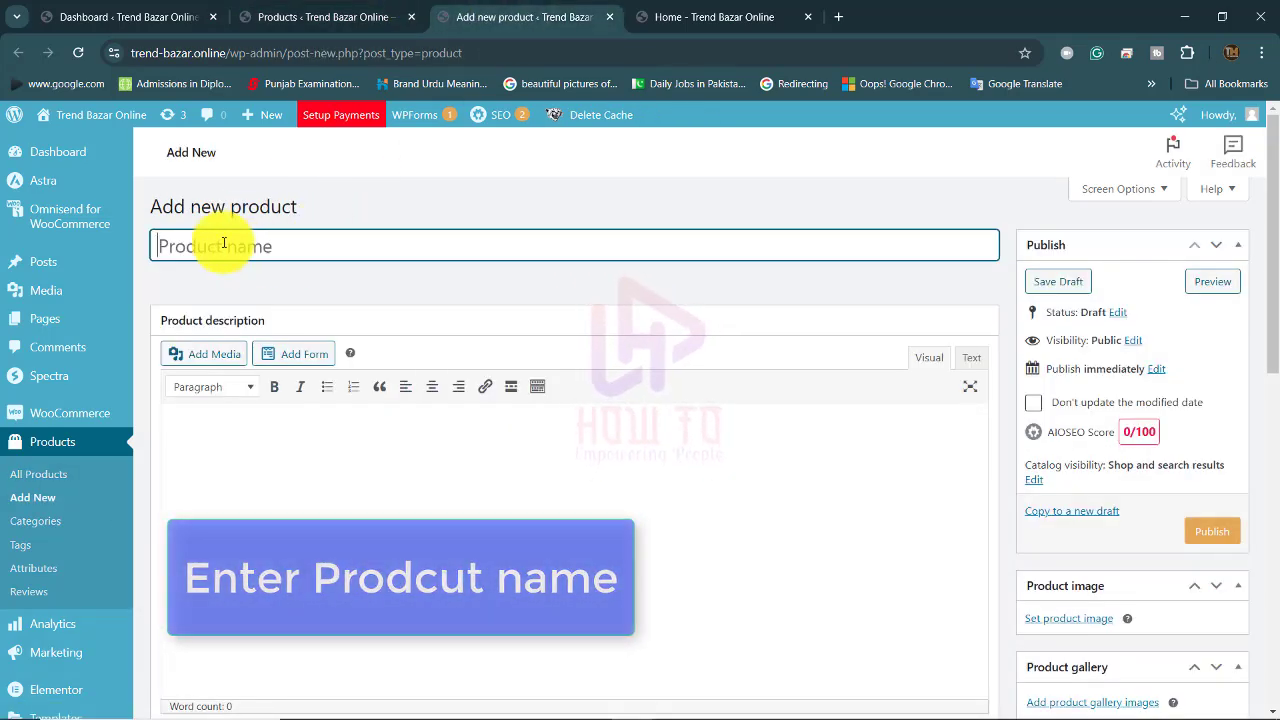
text(Color Book)
key(Tab)
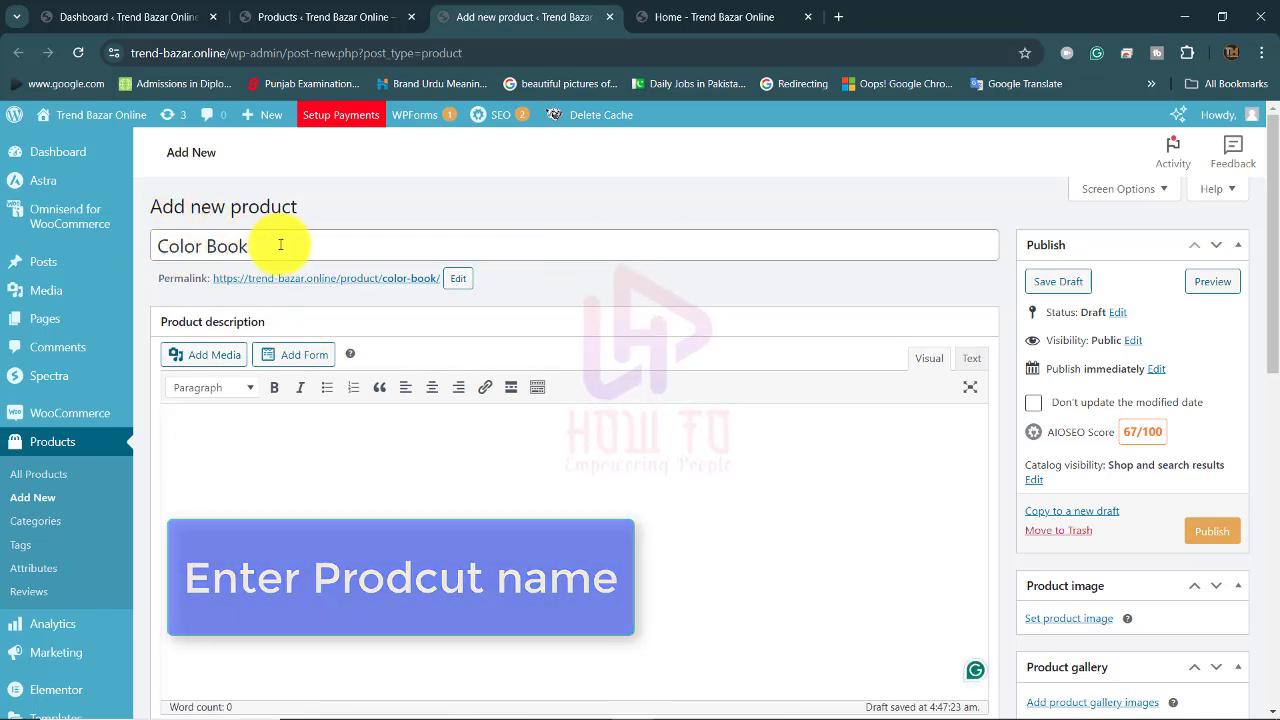
click(318, 250)
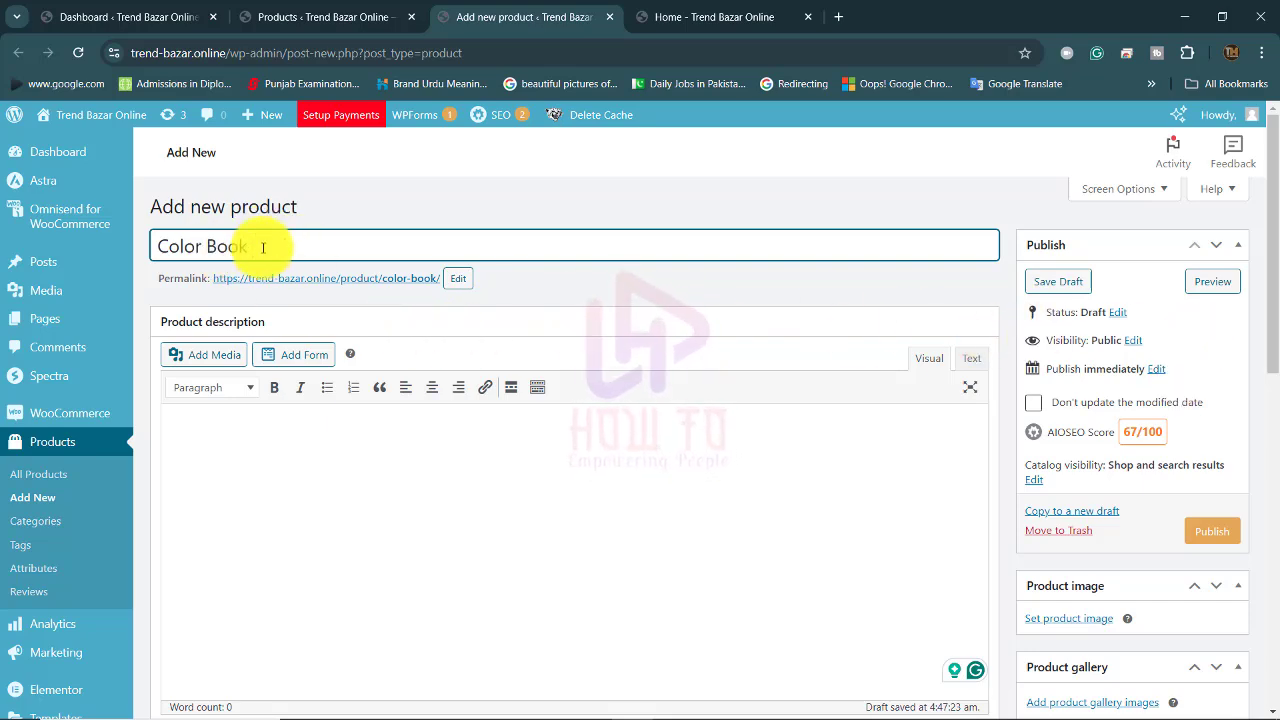
Open the media library for choosing the Color Book's product image.
scroll(700, 430, down, 1)
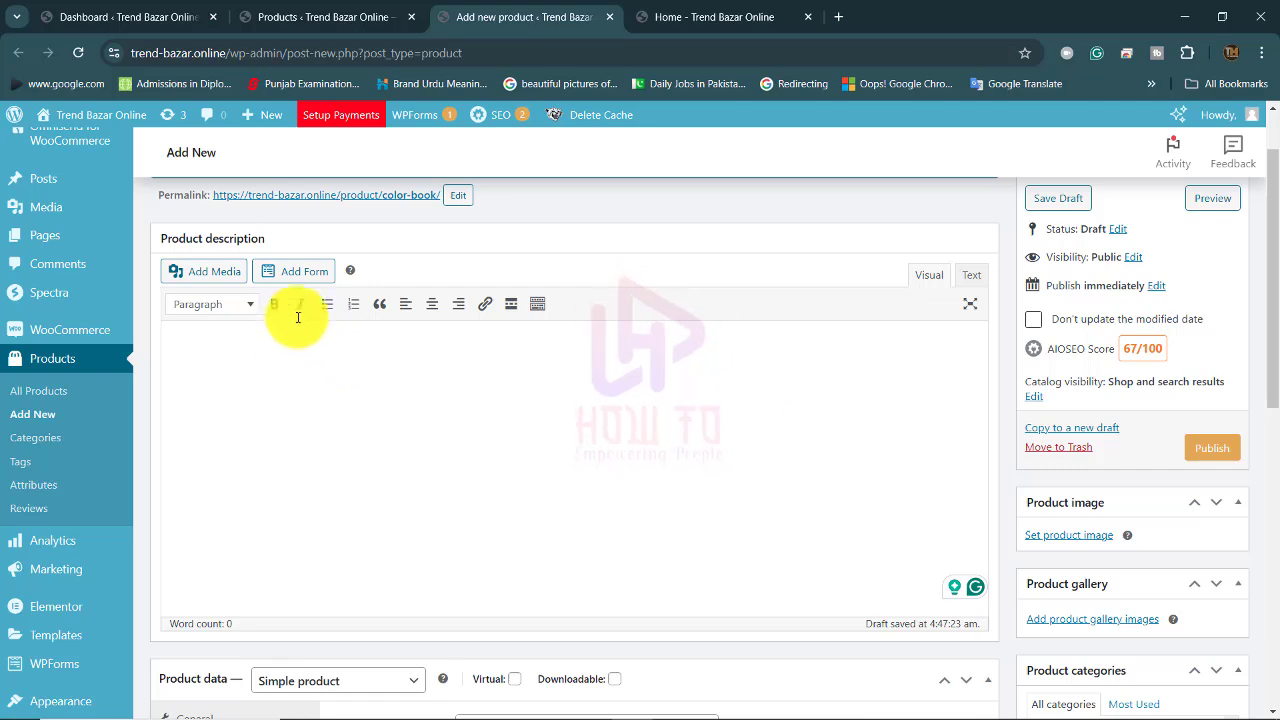
scroll(240, 320, up, 1)
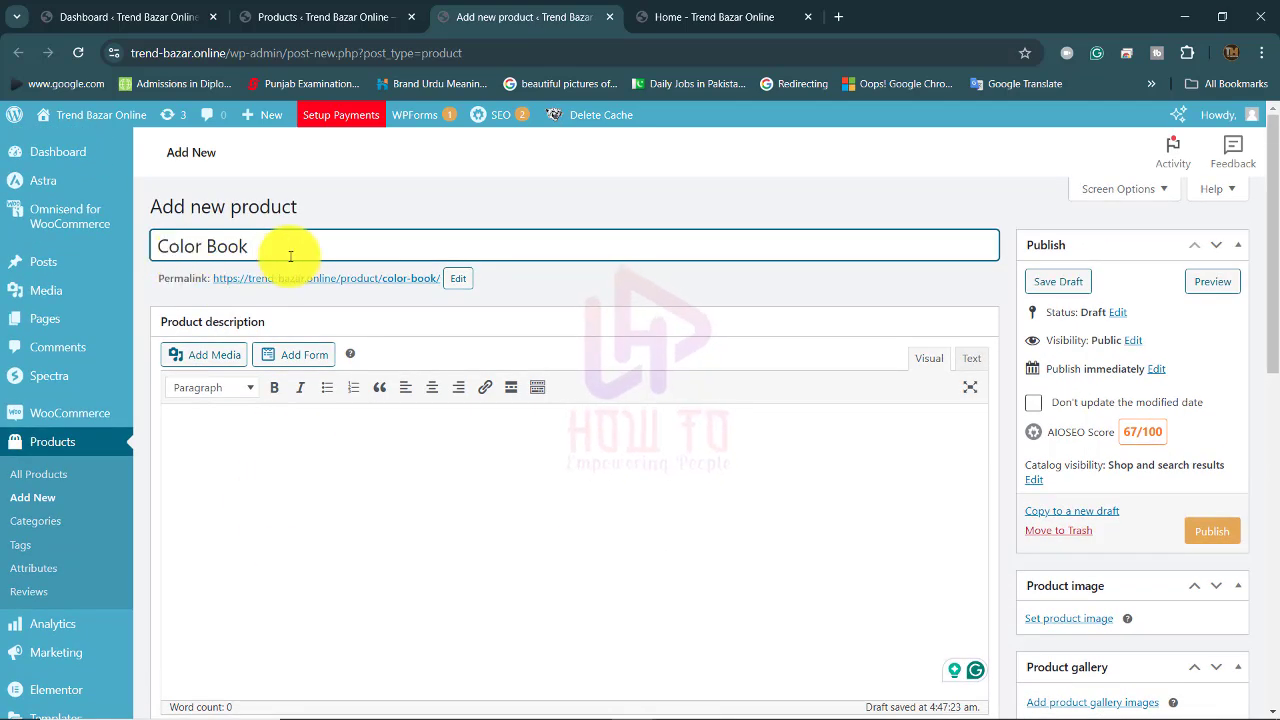
scroll(1171, 537, down, 2)
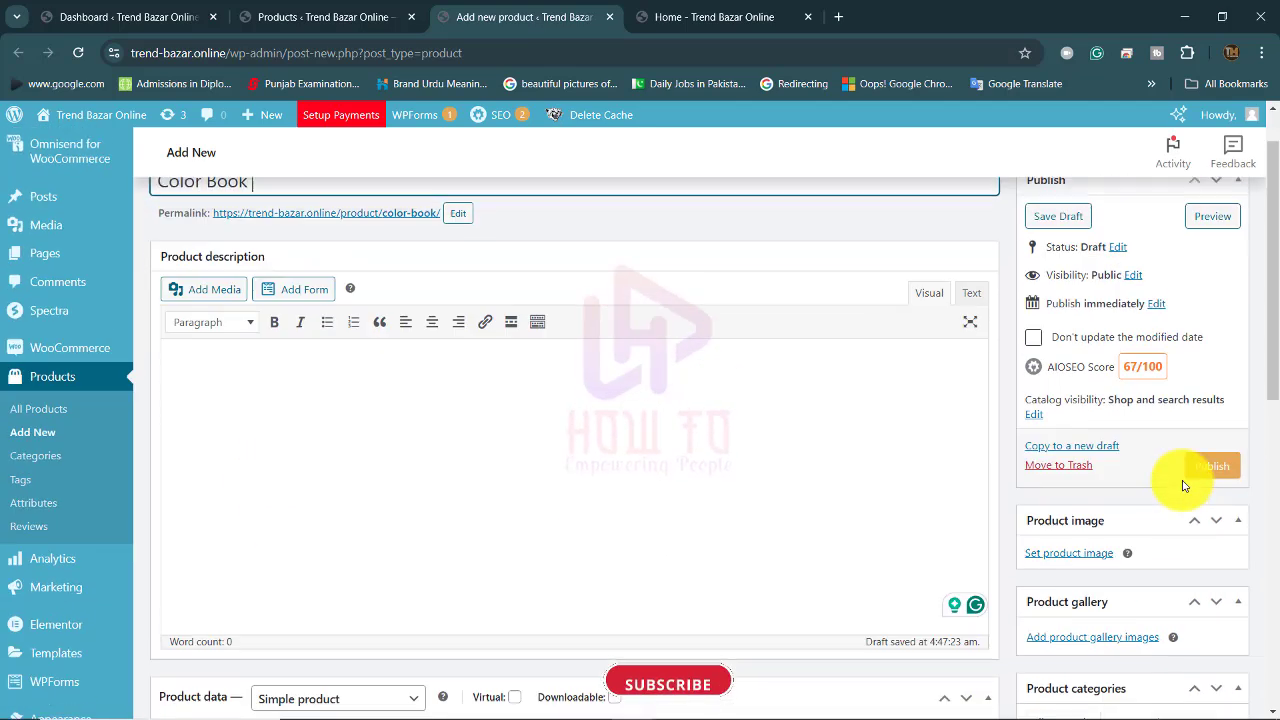
scroll(1167, 509, up, 1)
scroll(1167, 509, down, 4)
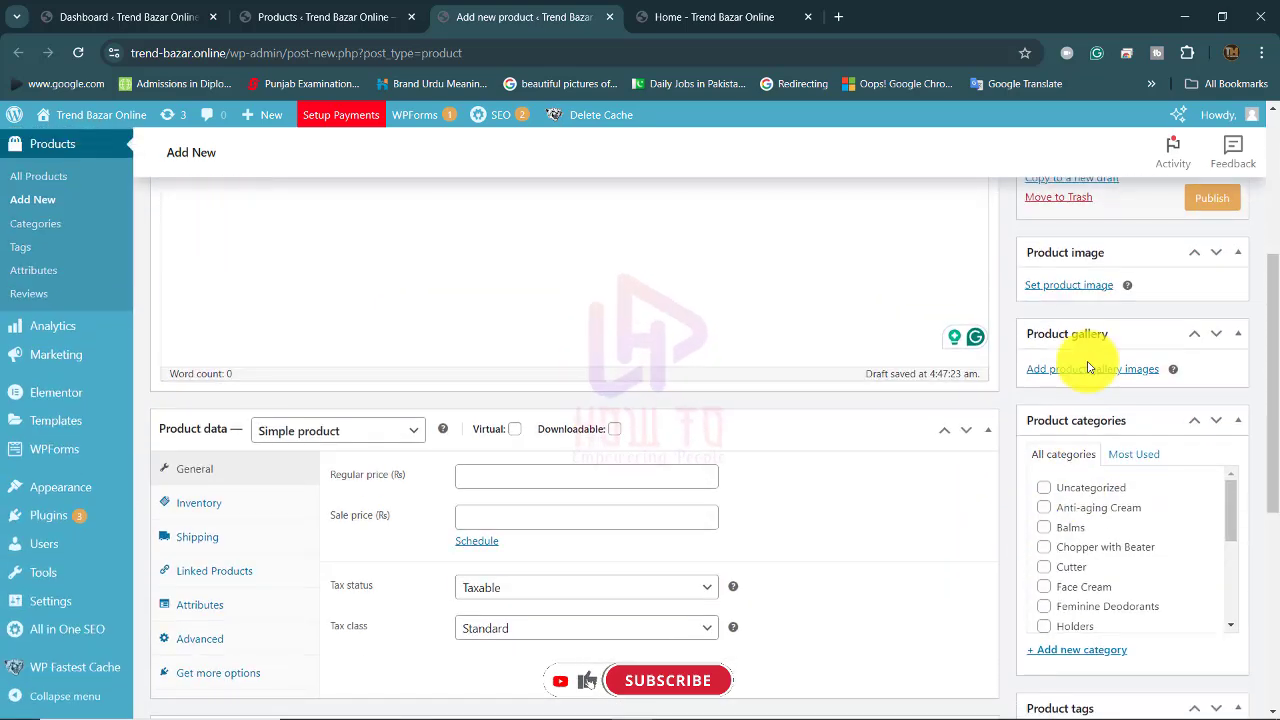
click(1084, 293)
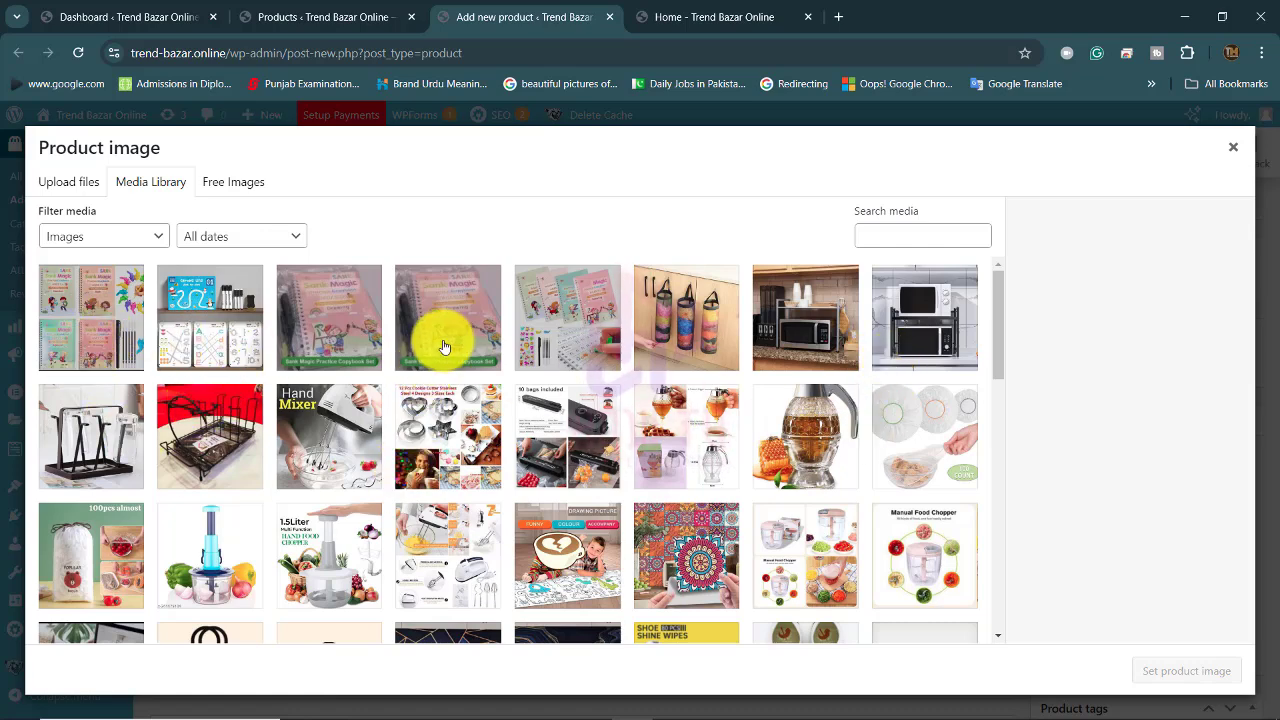
click(529, 334)
click(529, 334)
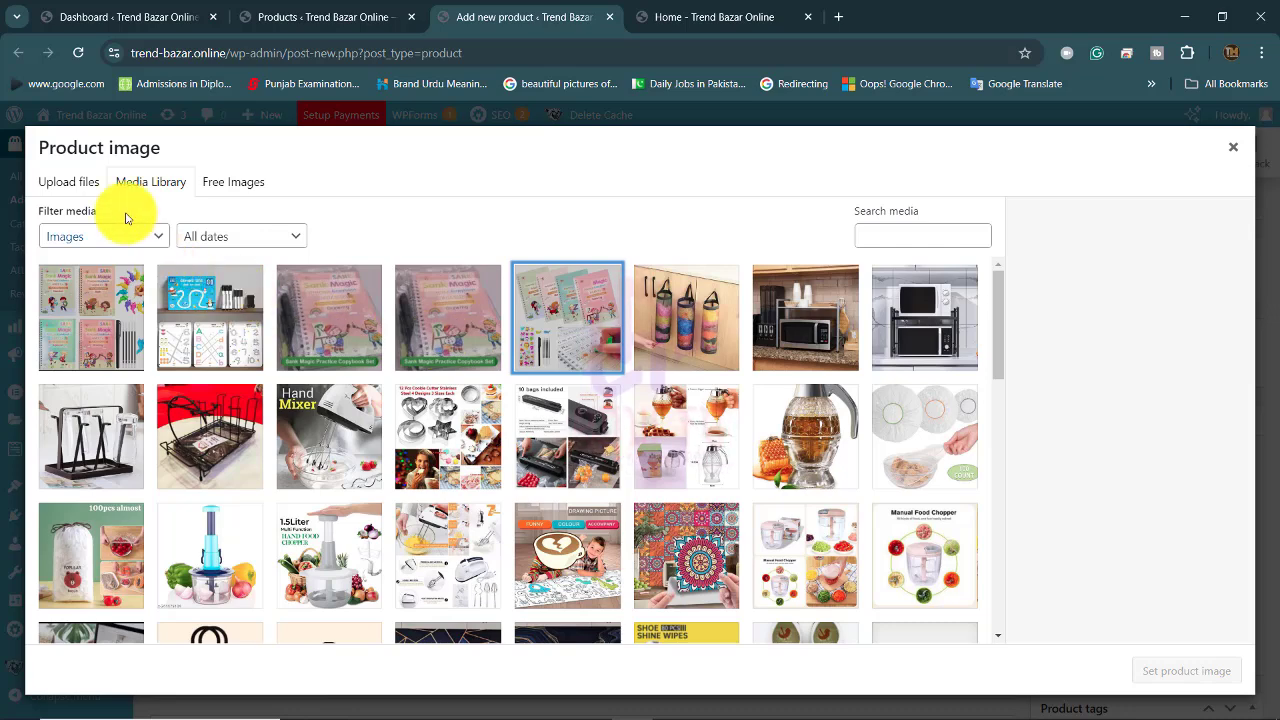
click(86, 185)
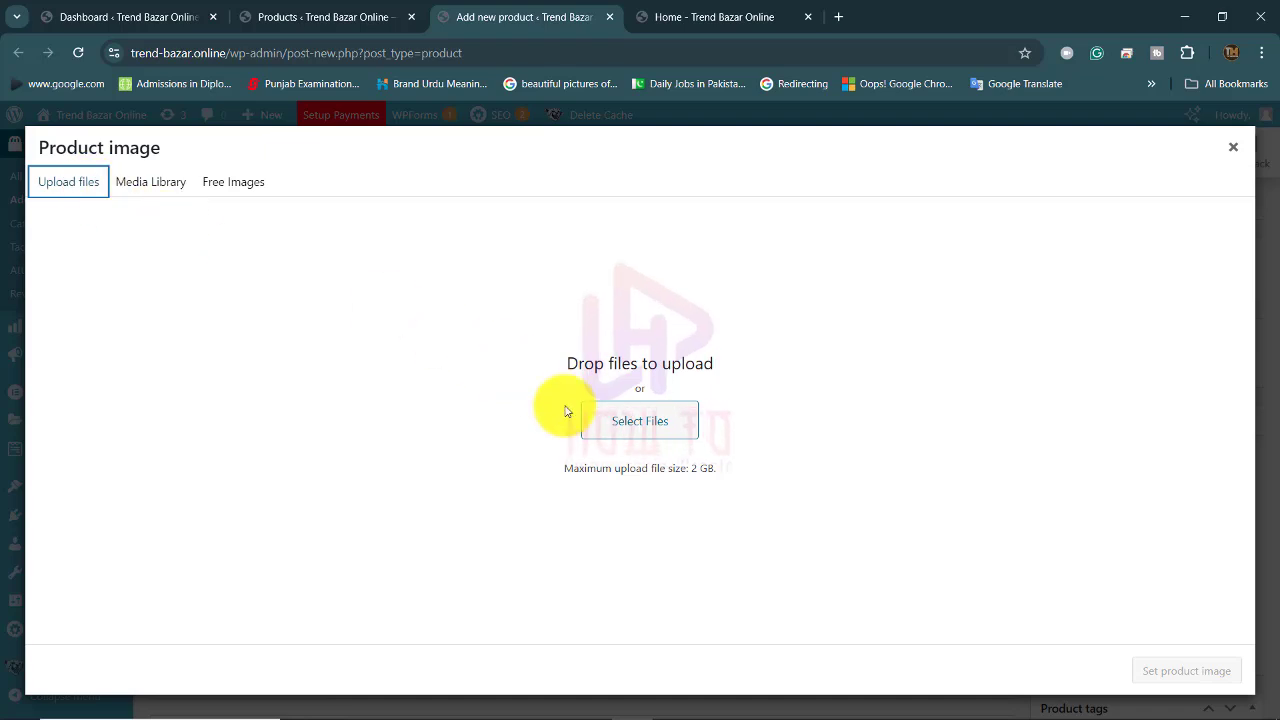
click(631, 441)
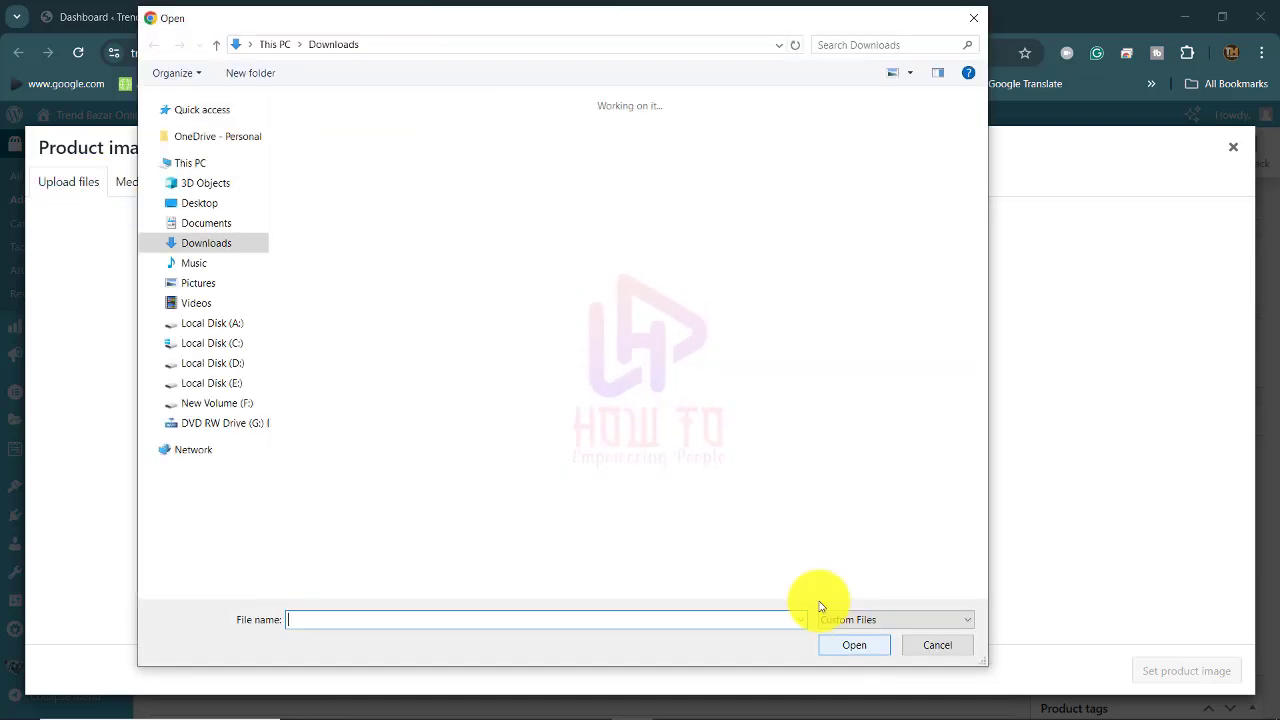
click(937, 644)
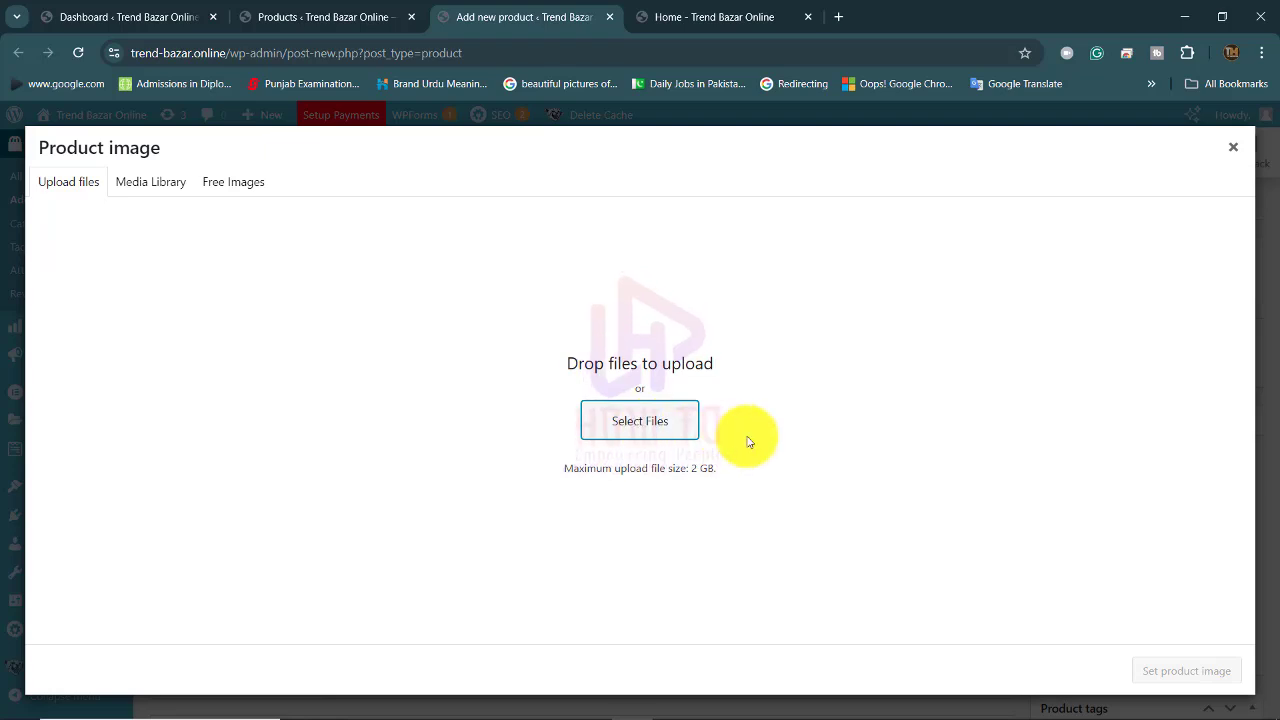
click(145, 182)
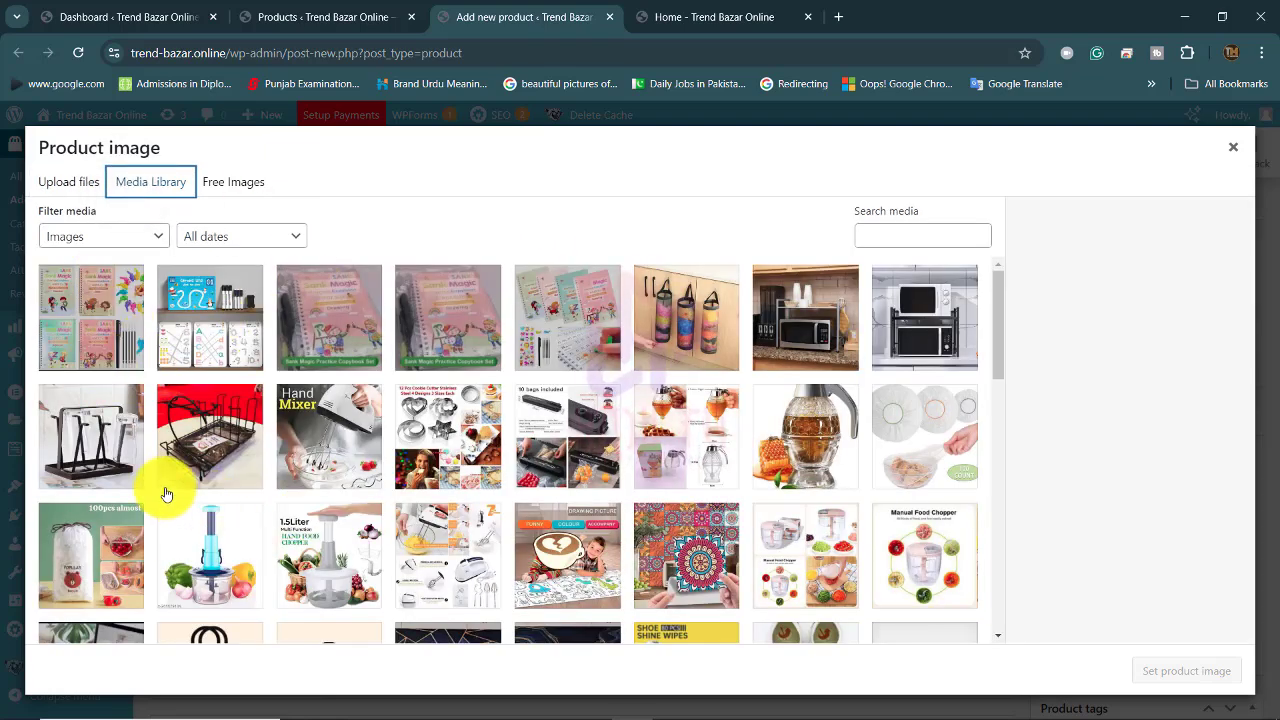
Set WhatsApp-Image-2024-09-06-at-4.02.41-PM.jpeg, the picture of four Sank Magic copybooks, as the product image.
click(100, 331)
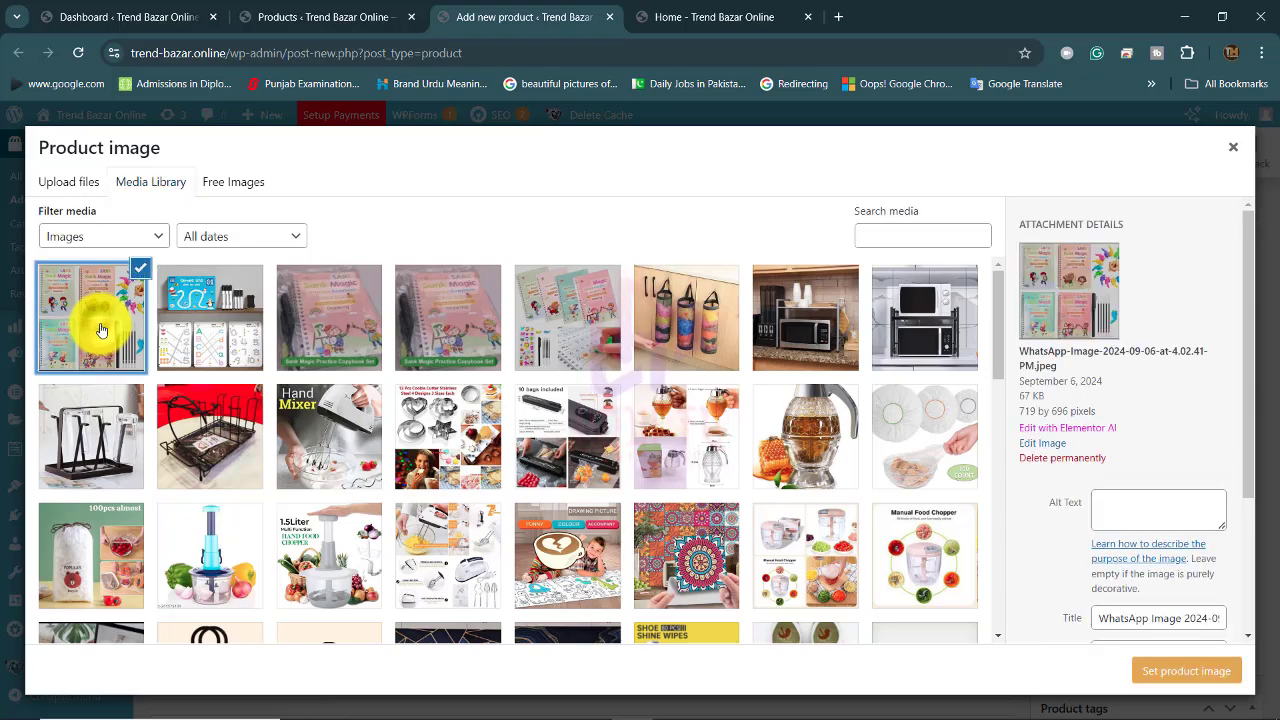
click(1176, 673)
scroll(1200, 349, up, 4)
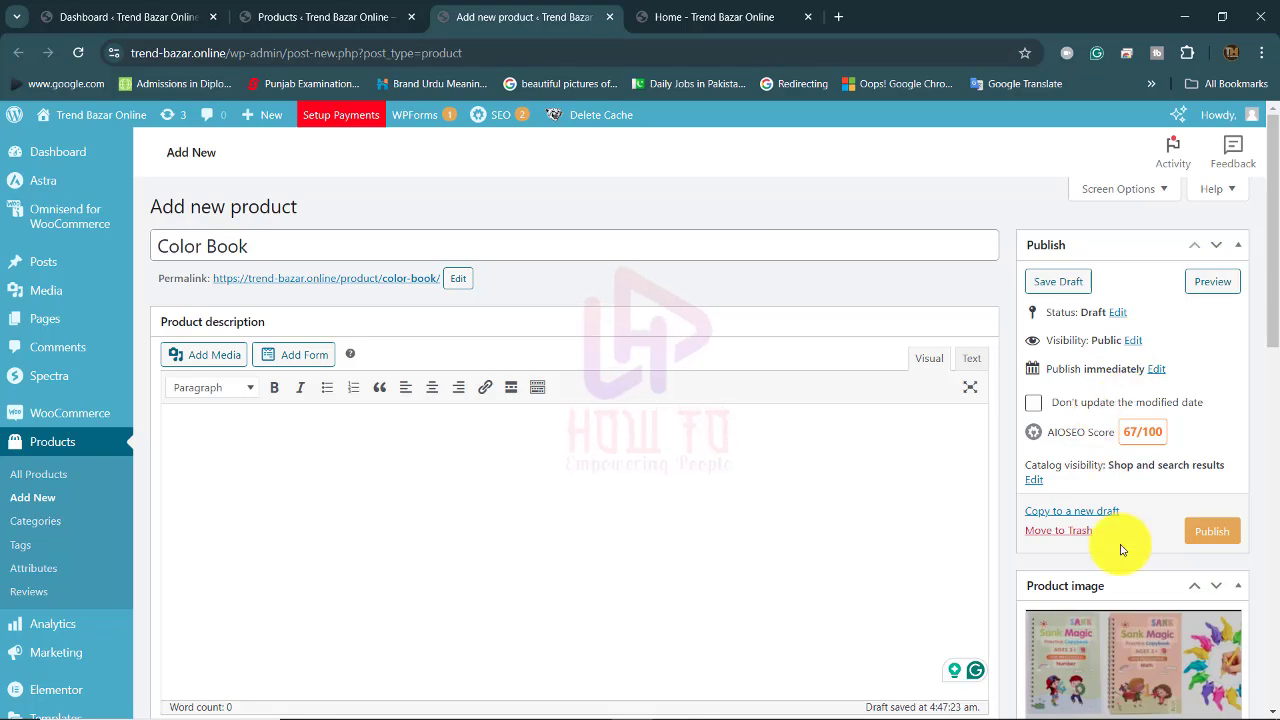
scroll(1120, 549, down, 2)
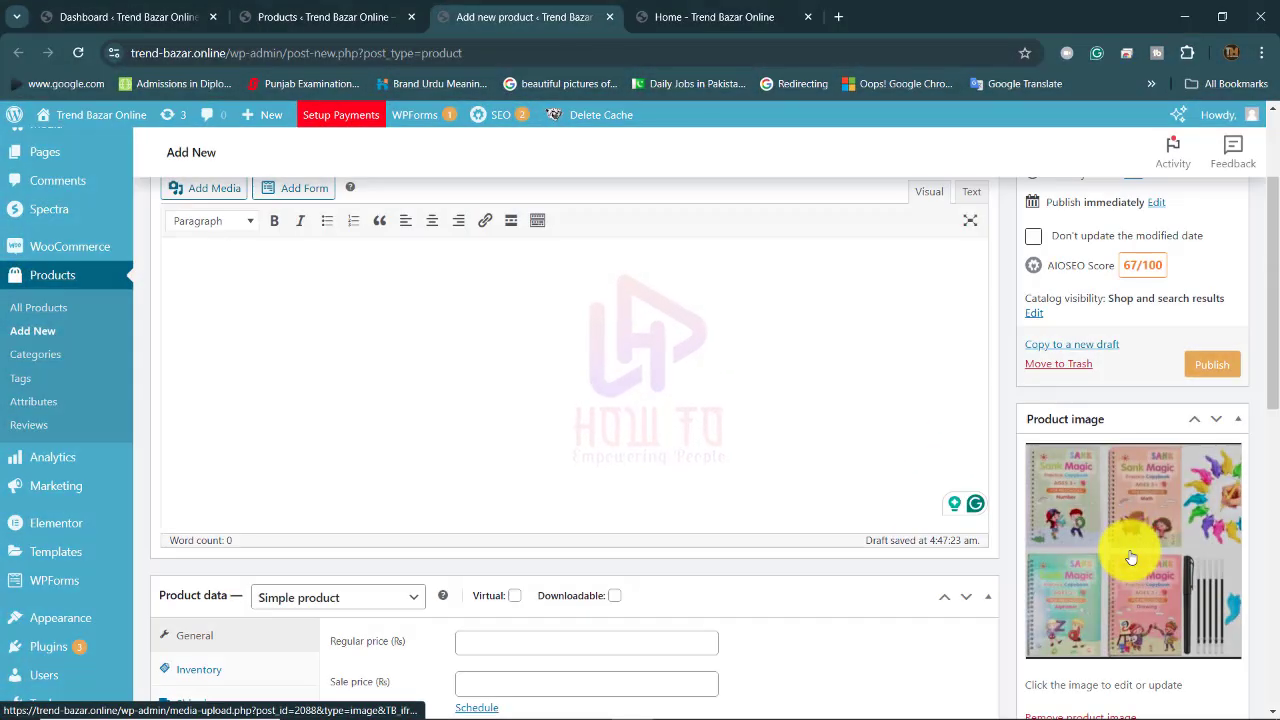
Add WhatsApp-Image-2024-09-06-at-4.02.40-PM-1.jpeg, the picture of copybooks with a hand writing, to the product gallery.
scroll(1131, 557, down, 1)
scroll(1129, 545, down, 1)
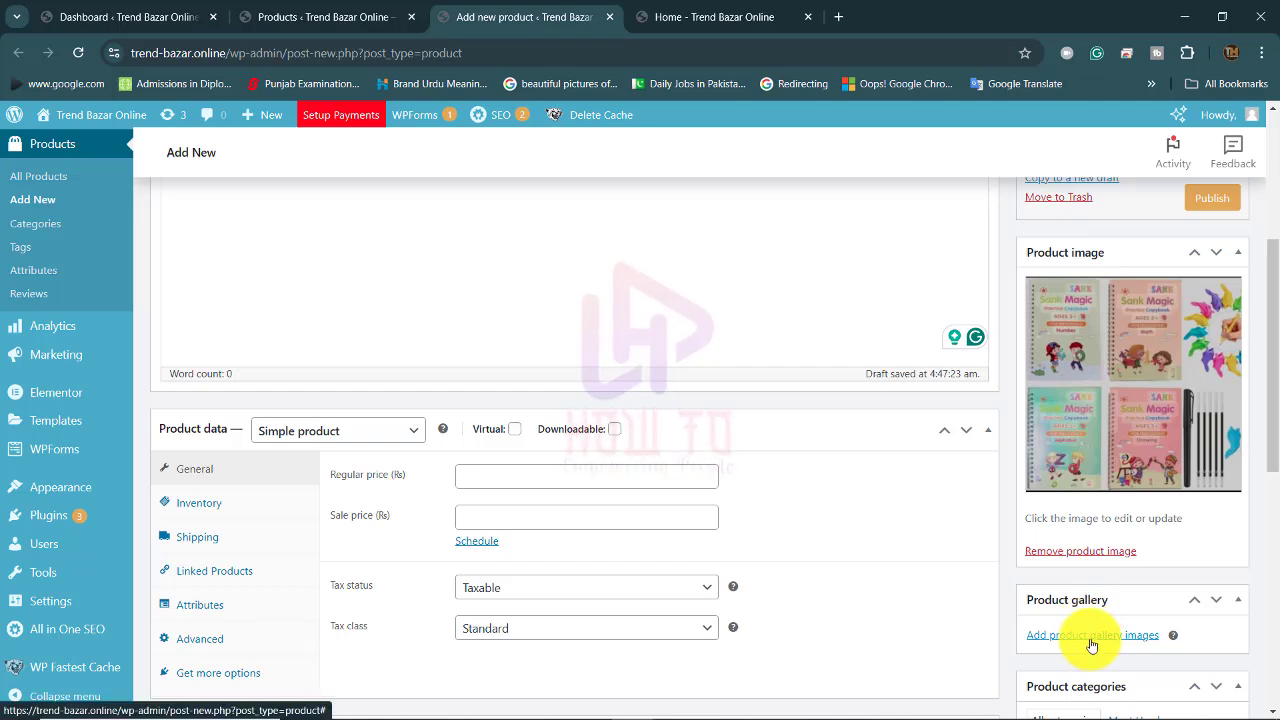
click(1091, 636)
click(334, 330)
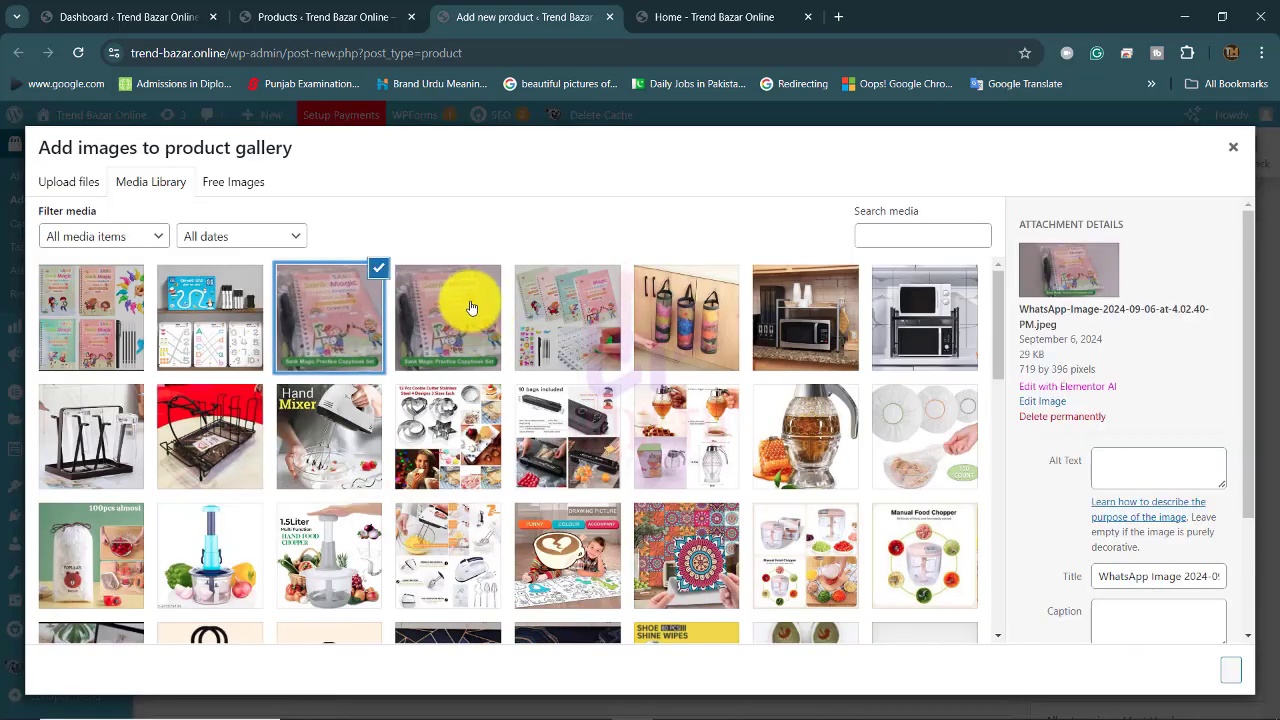
click(530, 298)
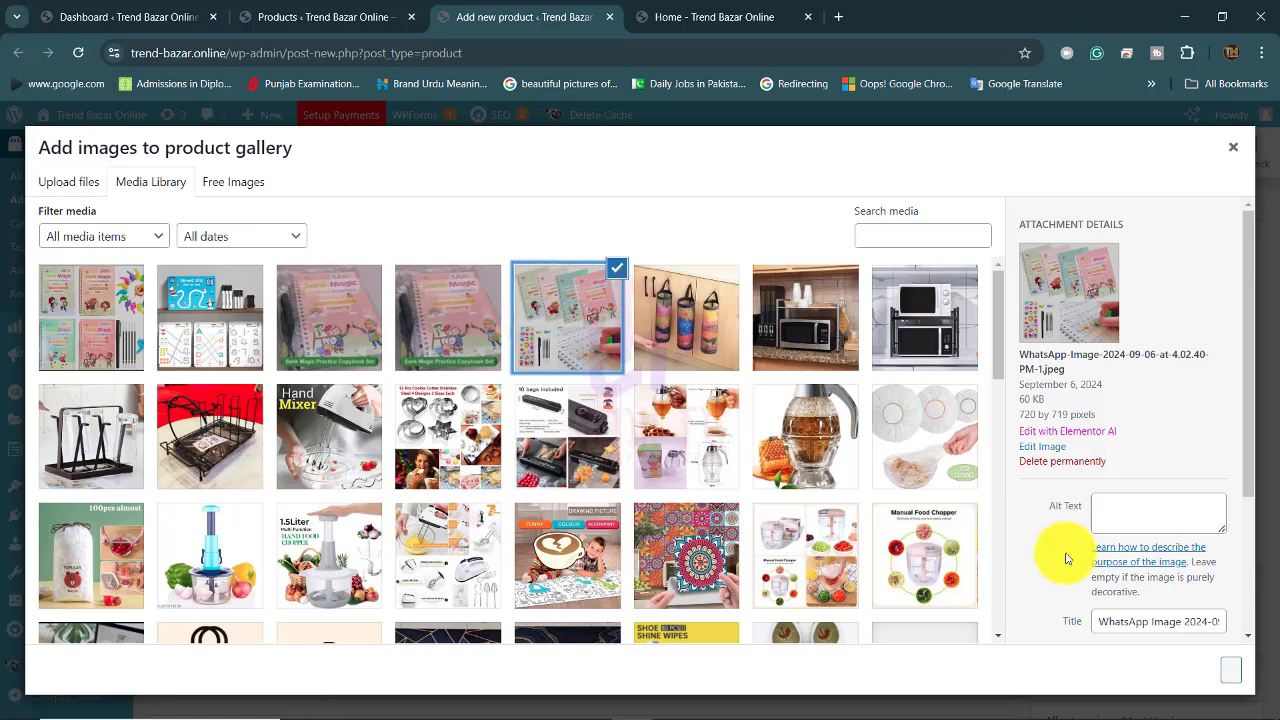
click(1233, 672)
scroll(1114, 563, down, 3)
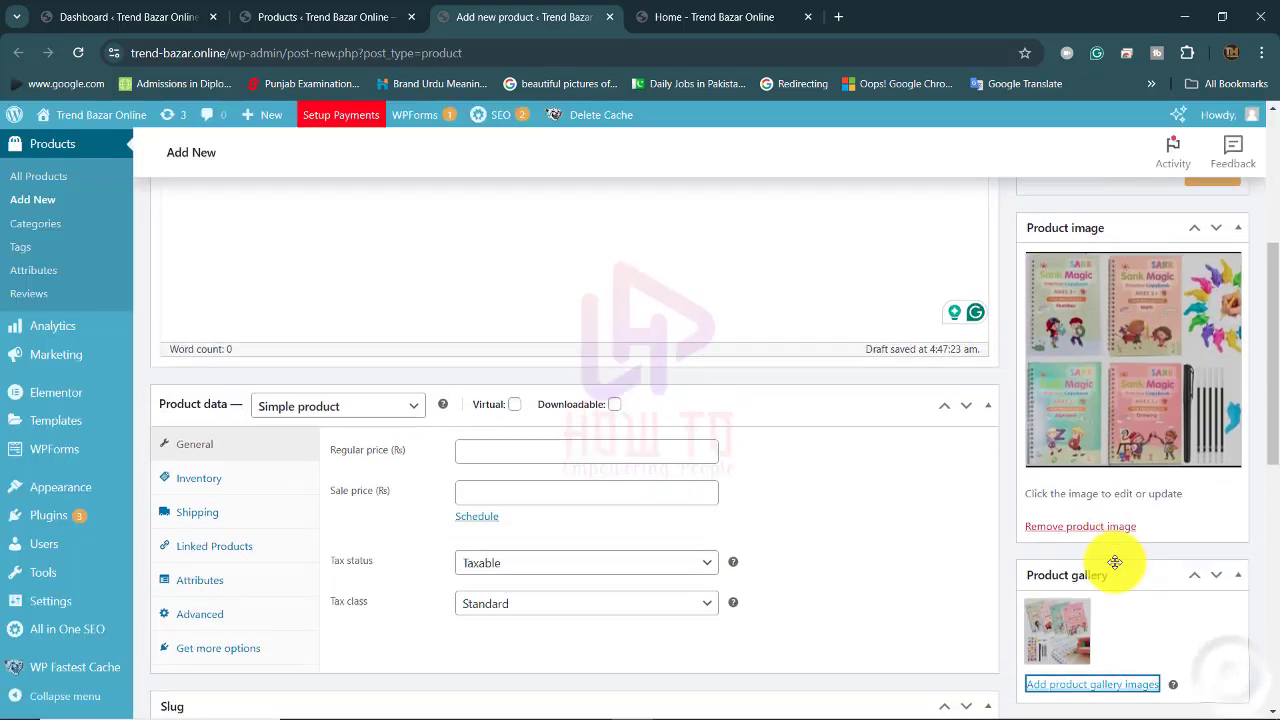
Set the Color Book's regular price to 150 and its sale price to 0 in the general product data.
scroll(700, 508, up, 3)
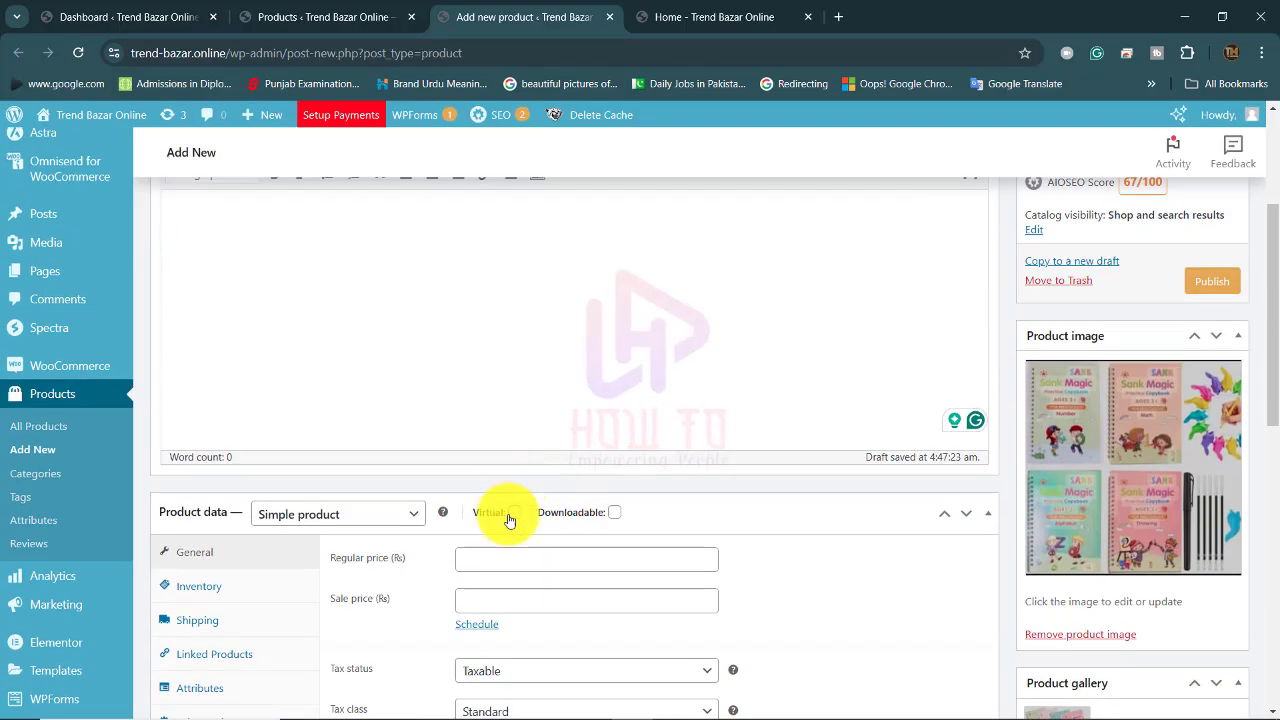
scroll(1137, 623, down, 1)
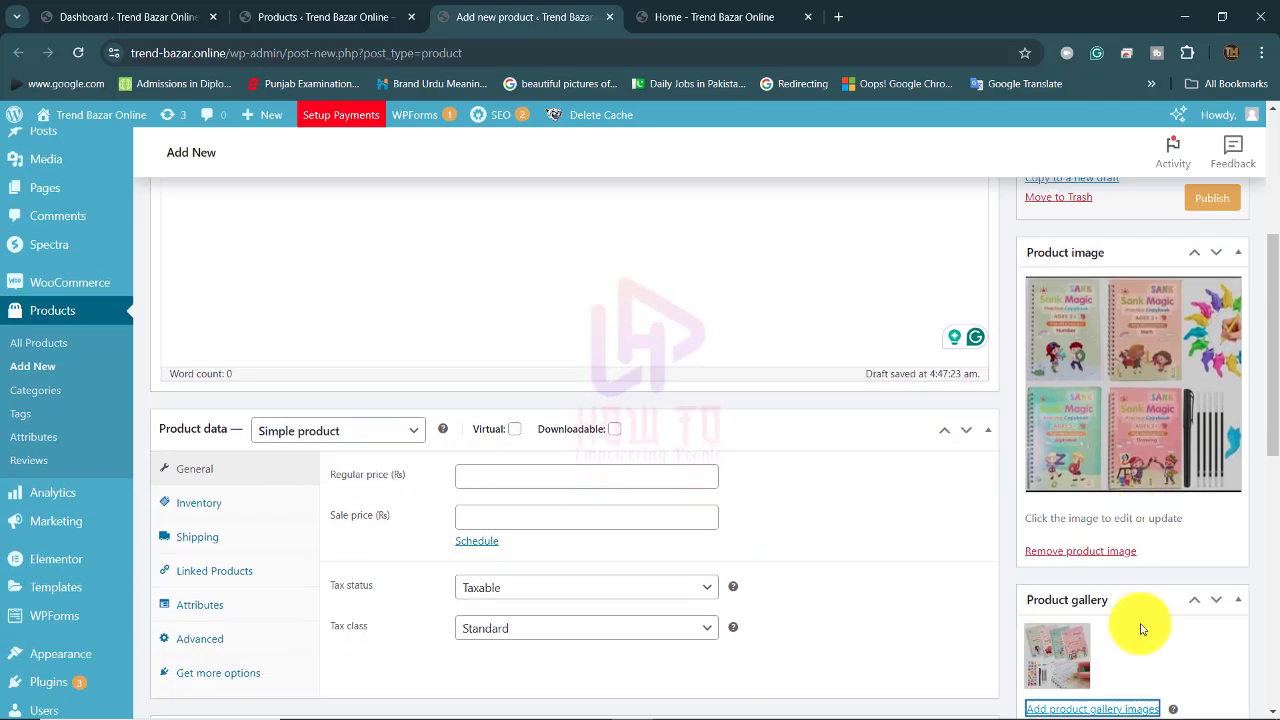
scroll(259, 457, up, 4)
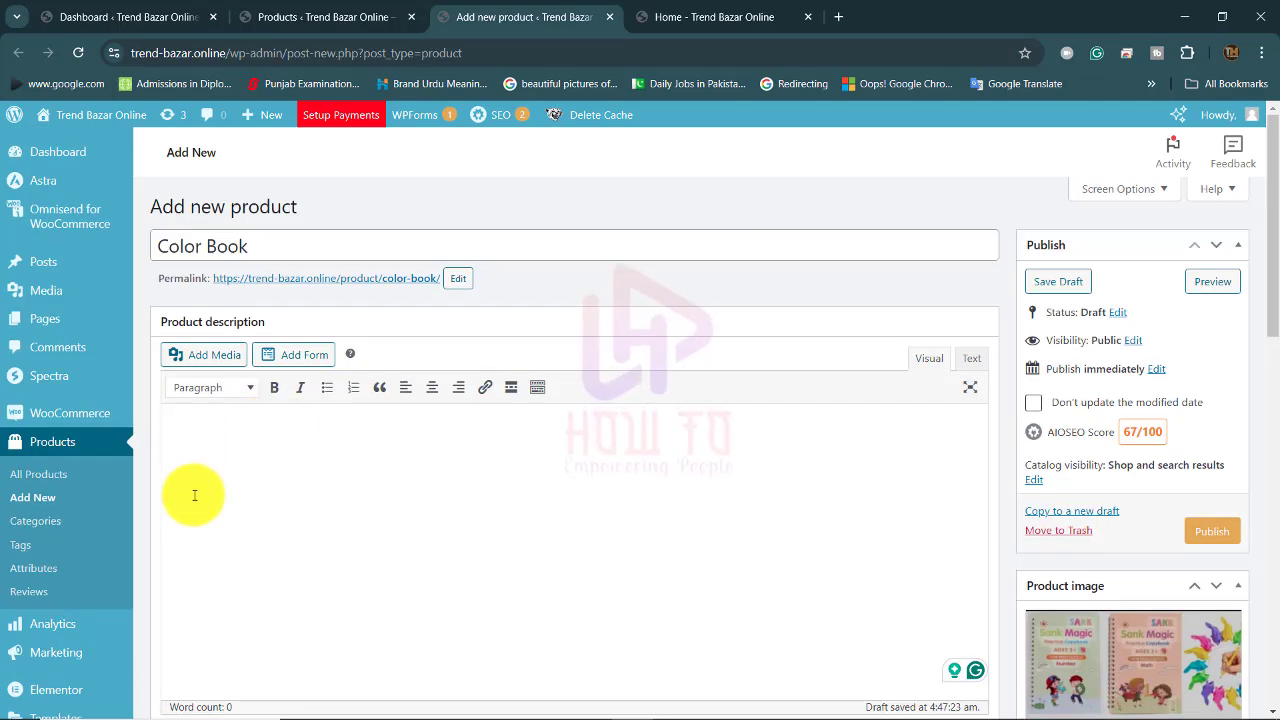
scroll(240, 505, down, 3)
scroll(240, 510, down, 10)
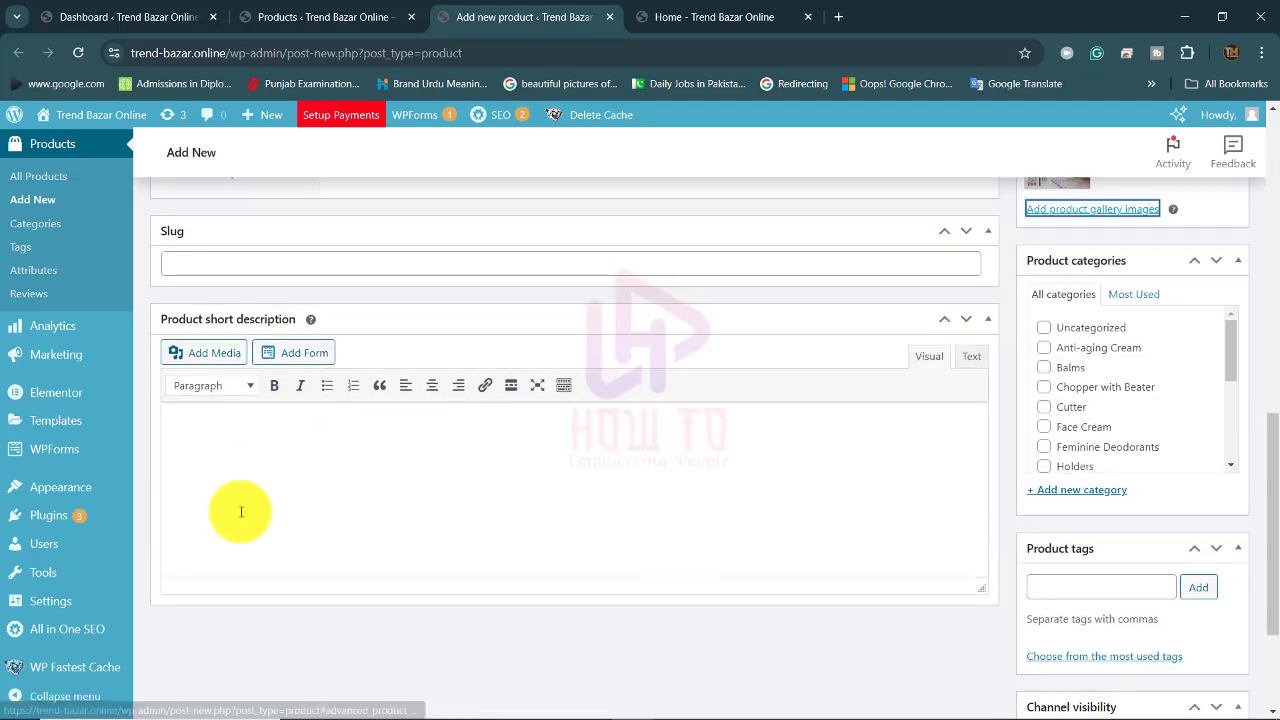
scroll(248, 483, up, 5)
click(503, 396)
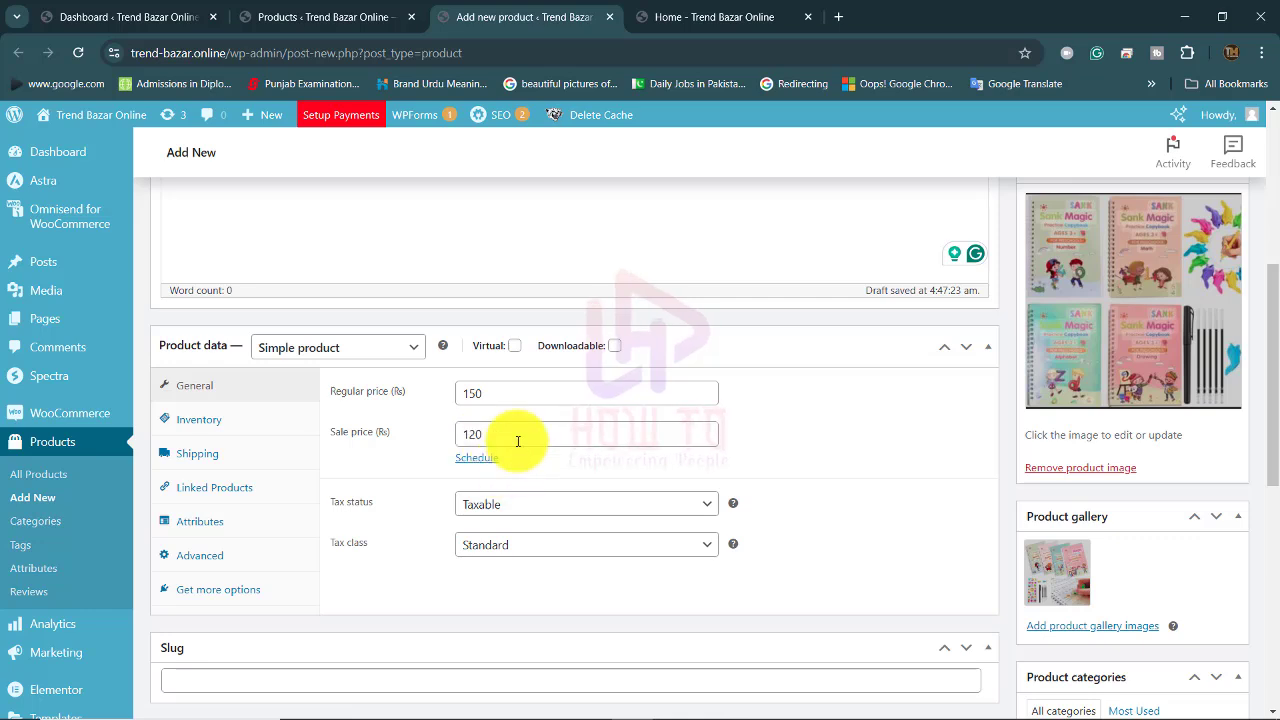
drag(517, 441, 415, 432)
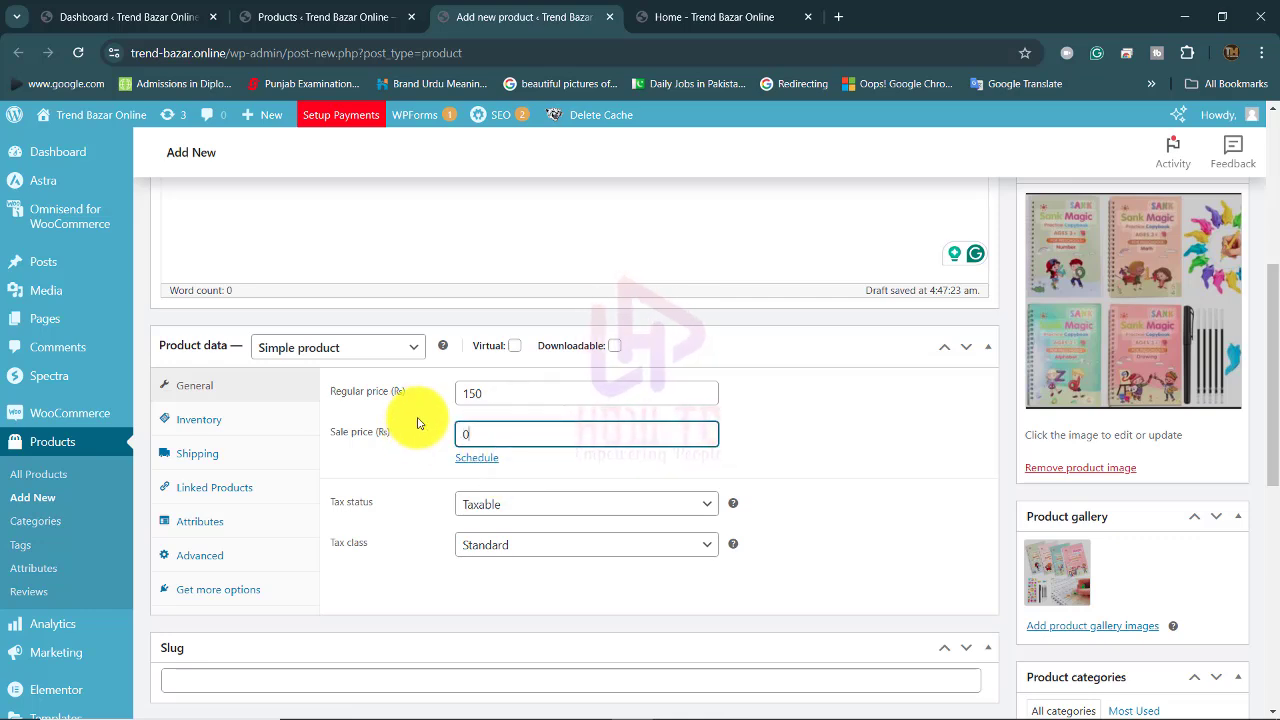
click(443, 456)
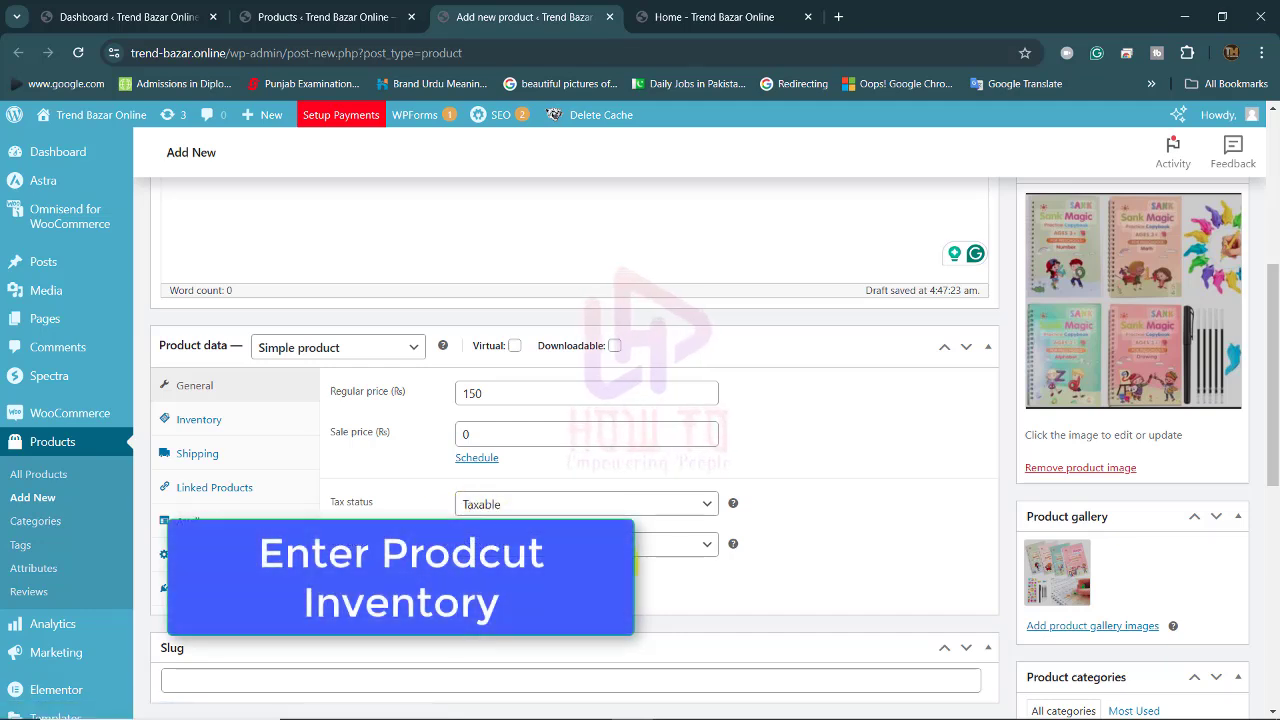
Set the SKU to "Color Book" in the inventory data and enable stock tracking with a quantity of 10.
click(236, 416)
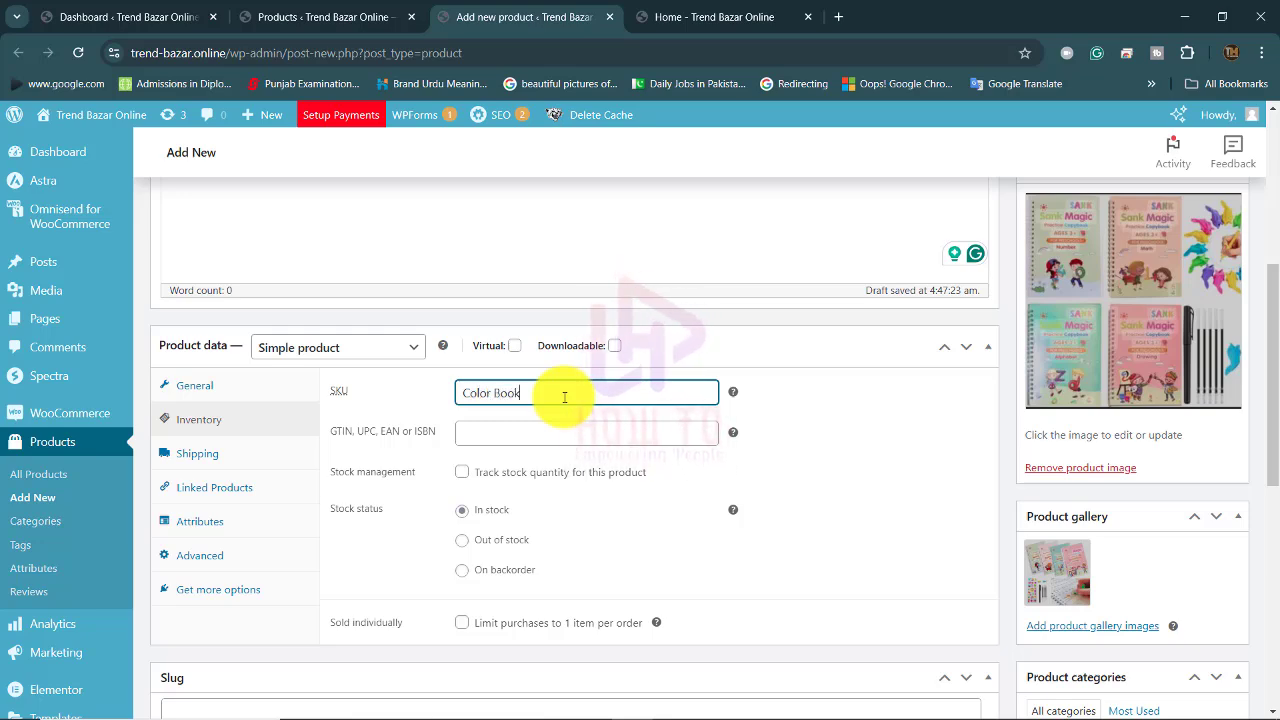
scroll(453, 378, down, 1)
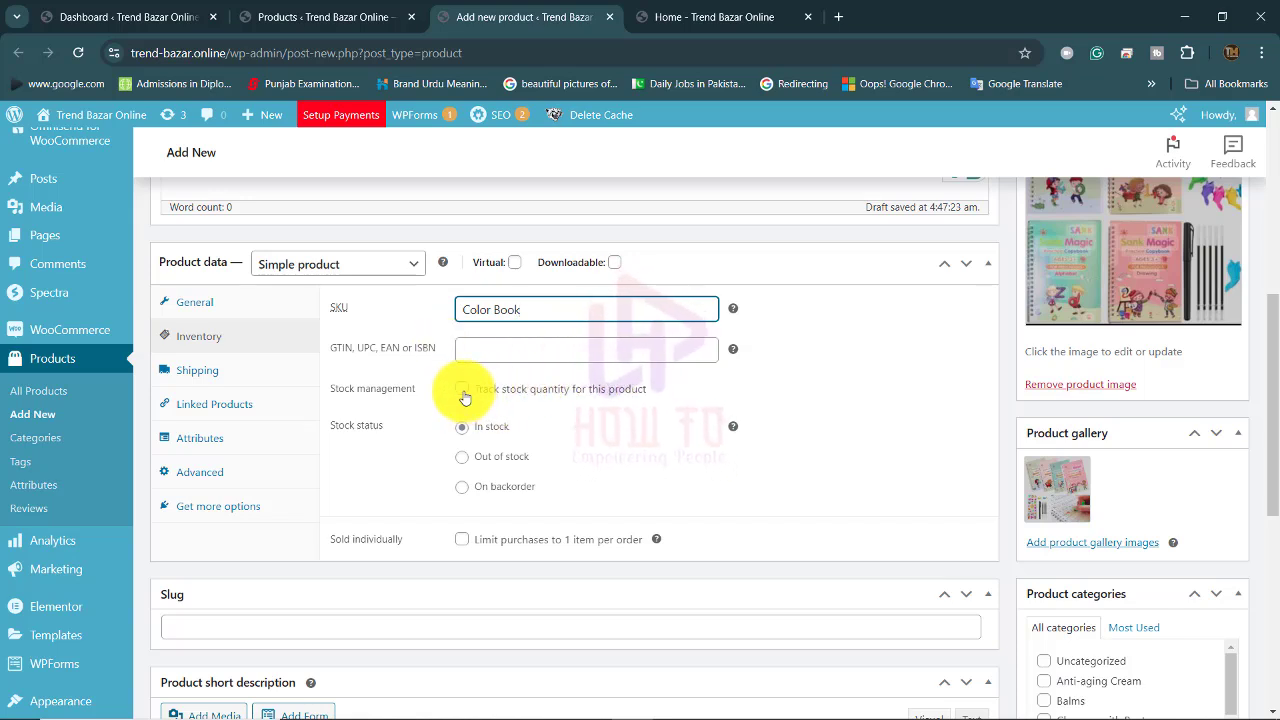
click(462, 391)
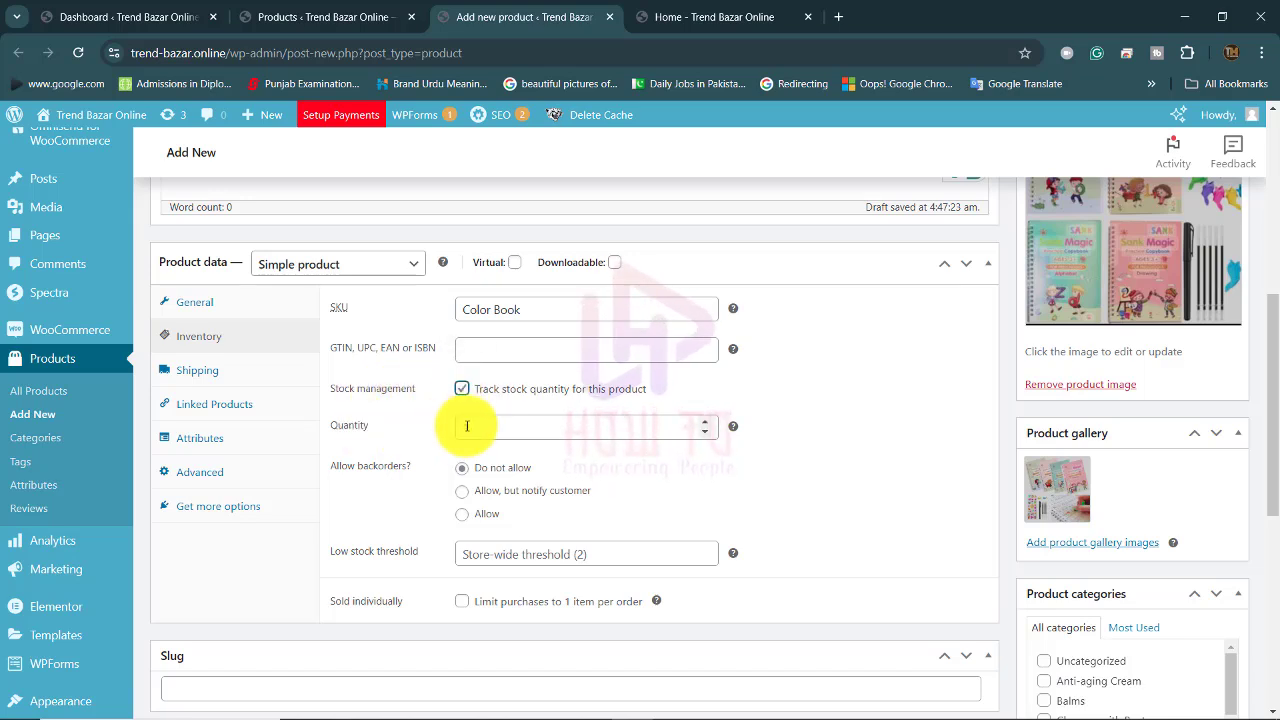
click(466, 426)
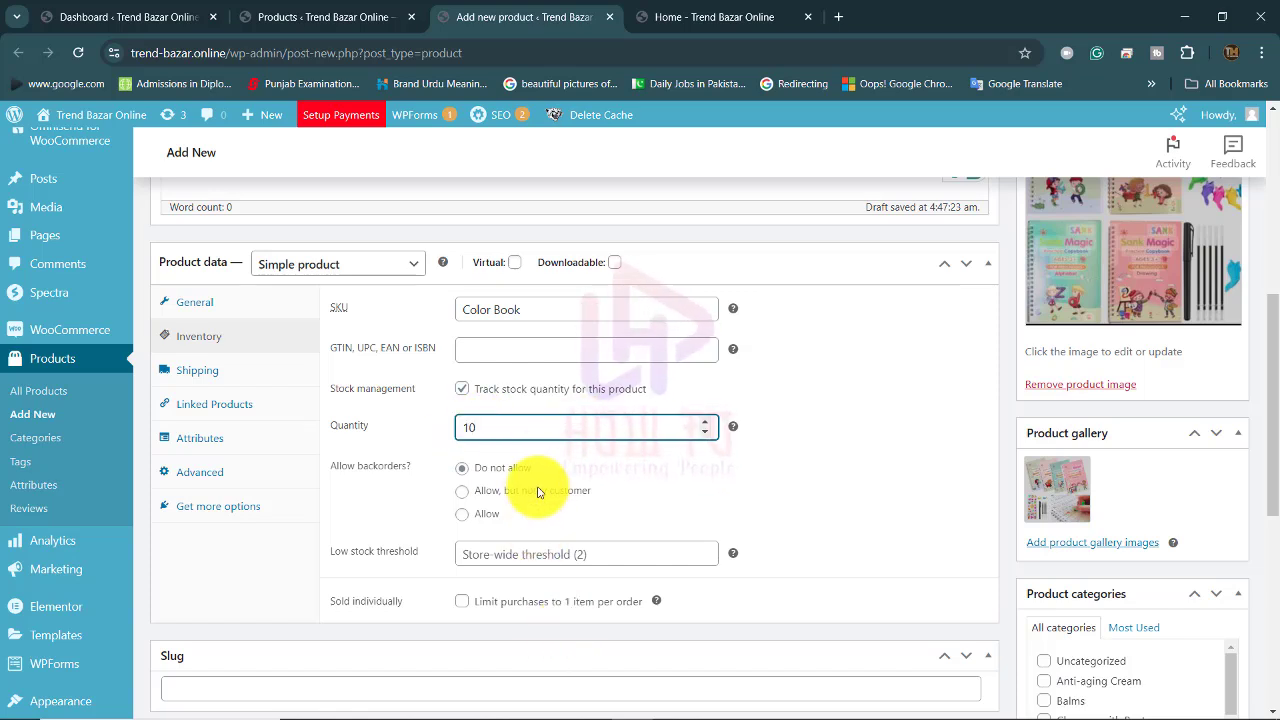
Set the Color Book's low stock threshold to 3.
scroll(460, 500, down, 2)
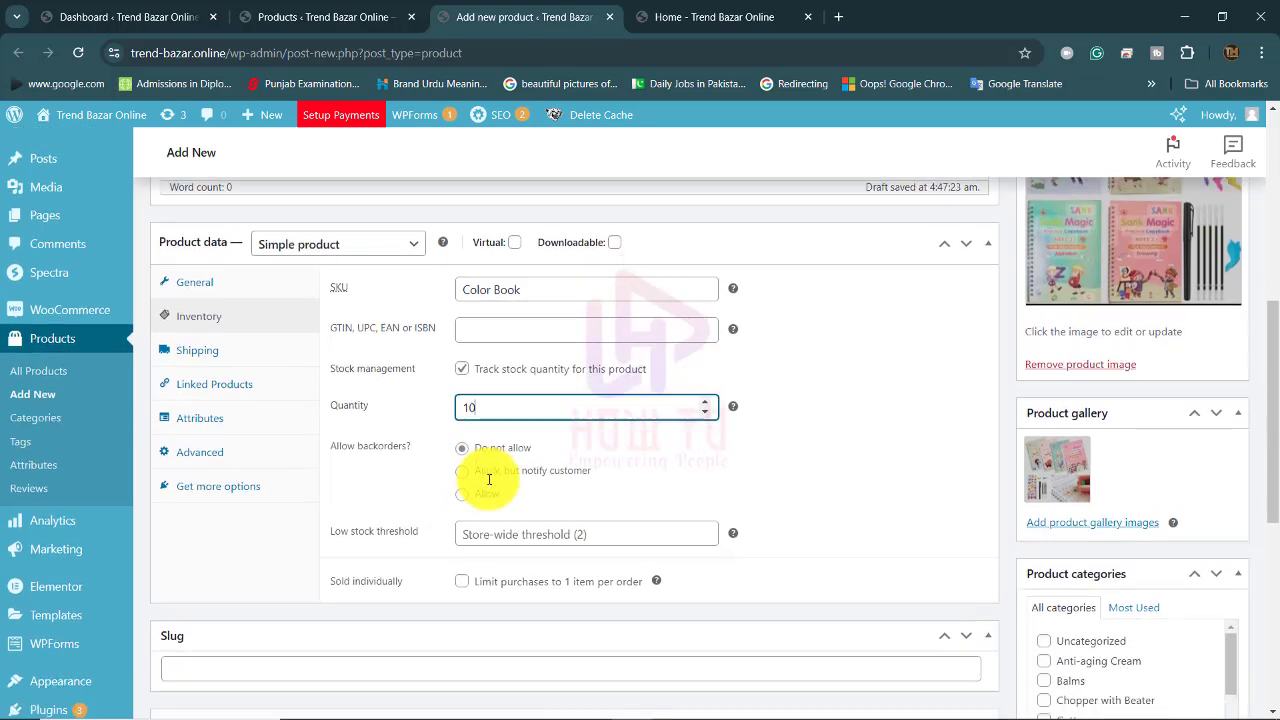
click(480, 466)
text(3)
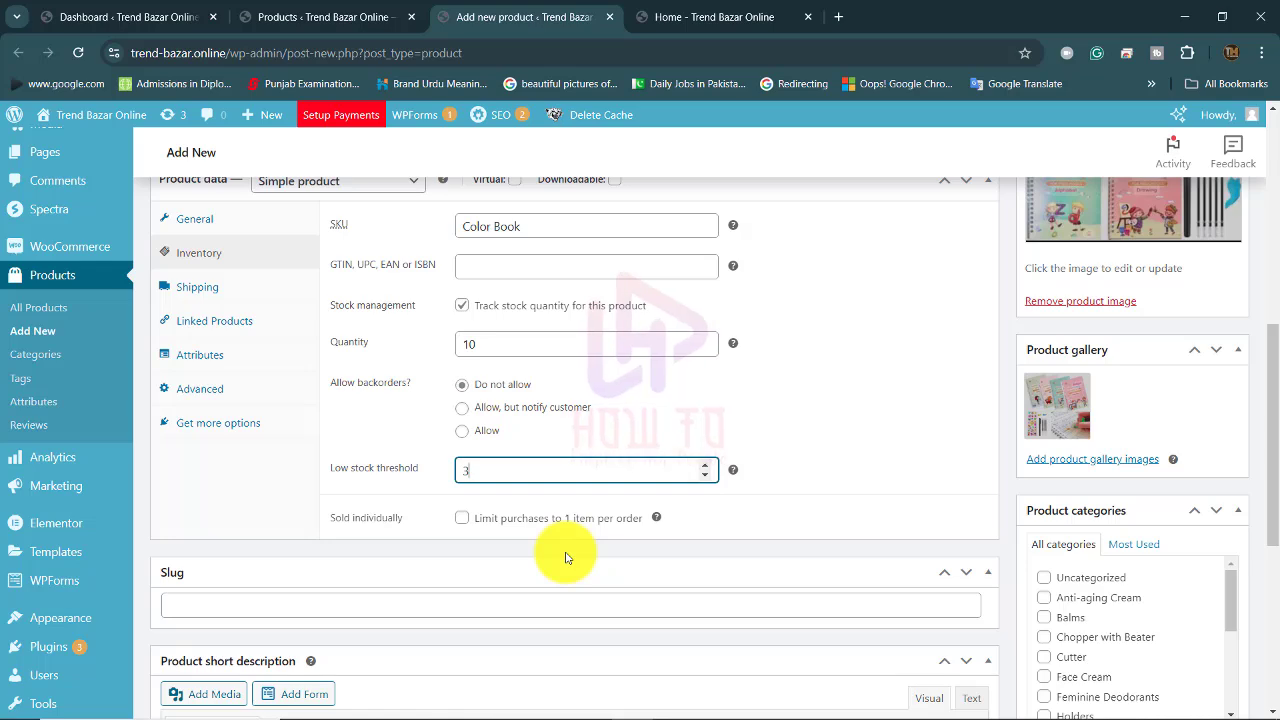
Examine the product's shipping data, including the weight and the length, width and height fields.
scroll(245, 345, up, 1)
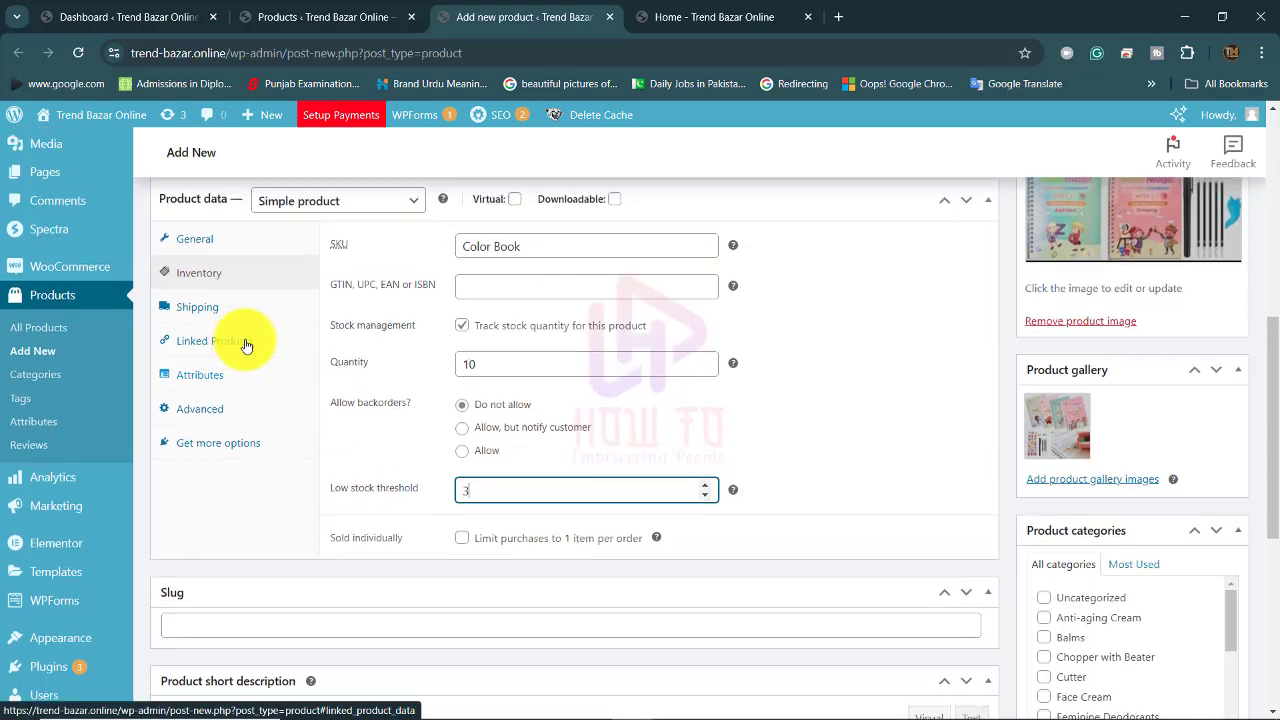
scroll(245, 345, up, 1)
click(195, 370)
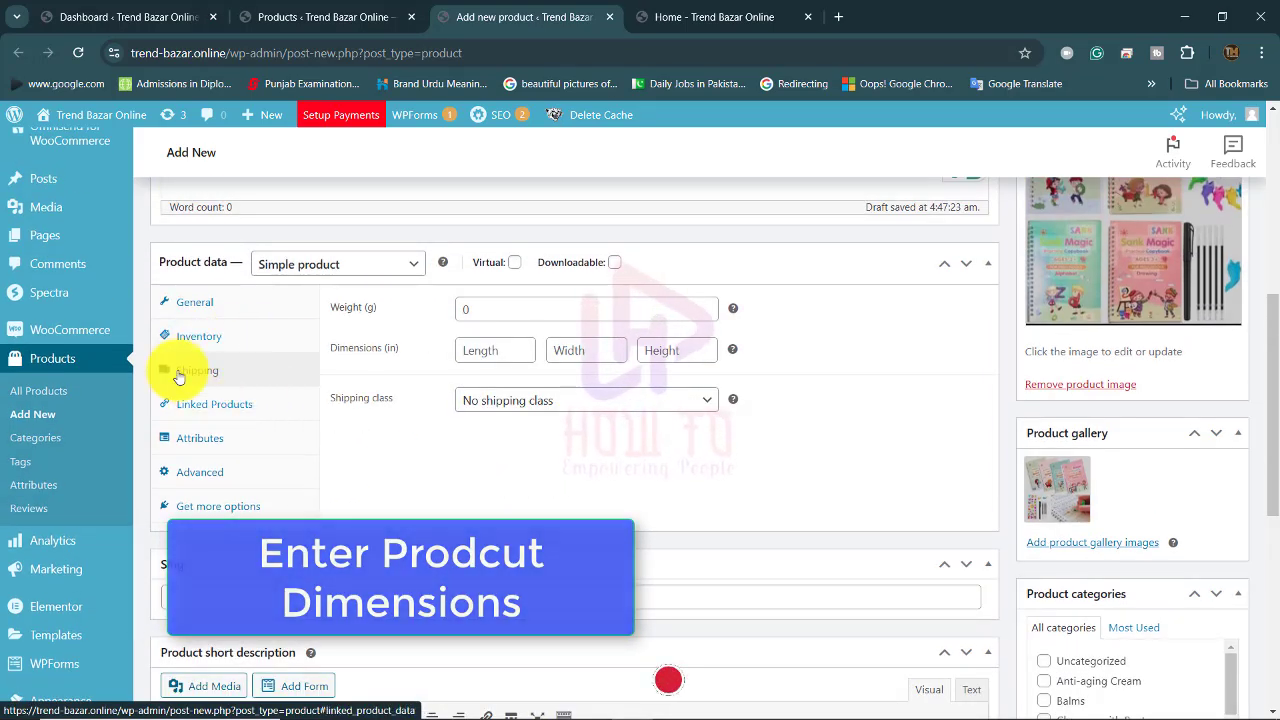
click(514, 318)
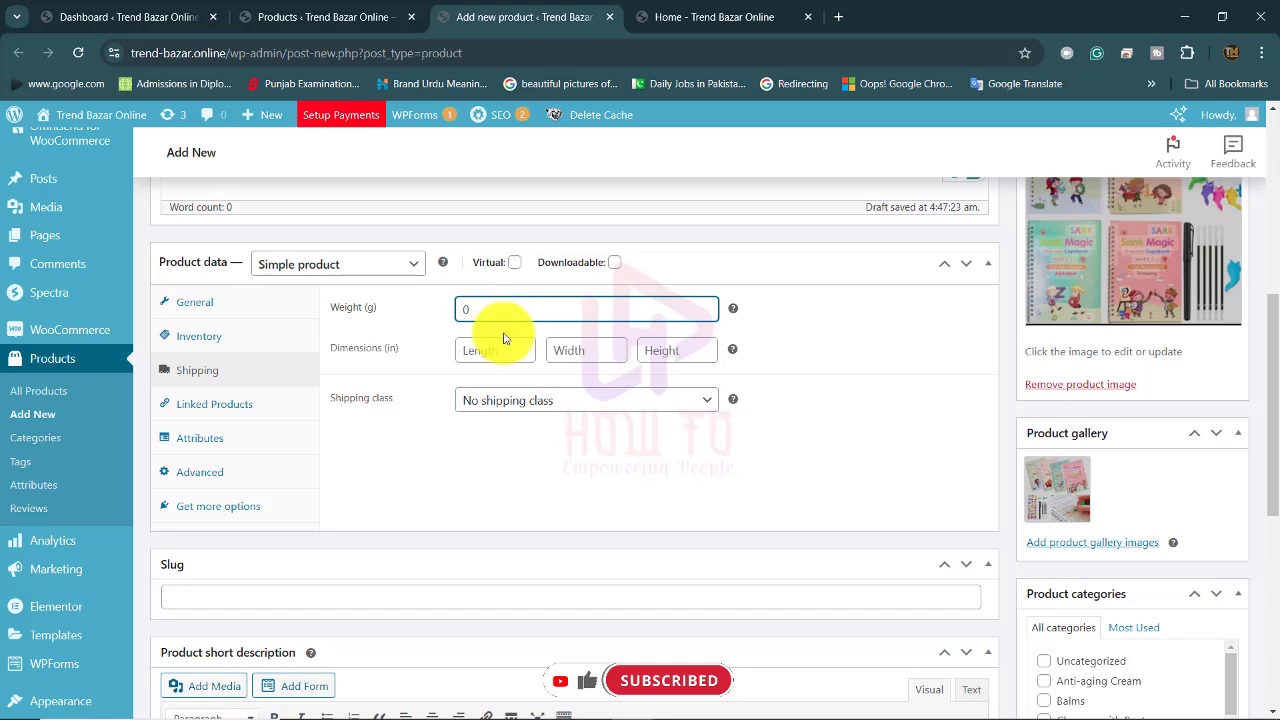
scroll(503, 340, up, 1)
click(505, 433)
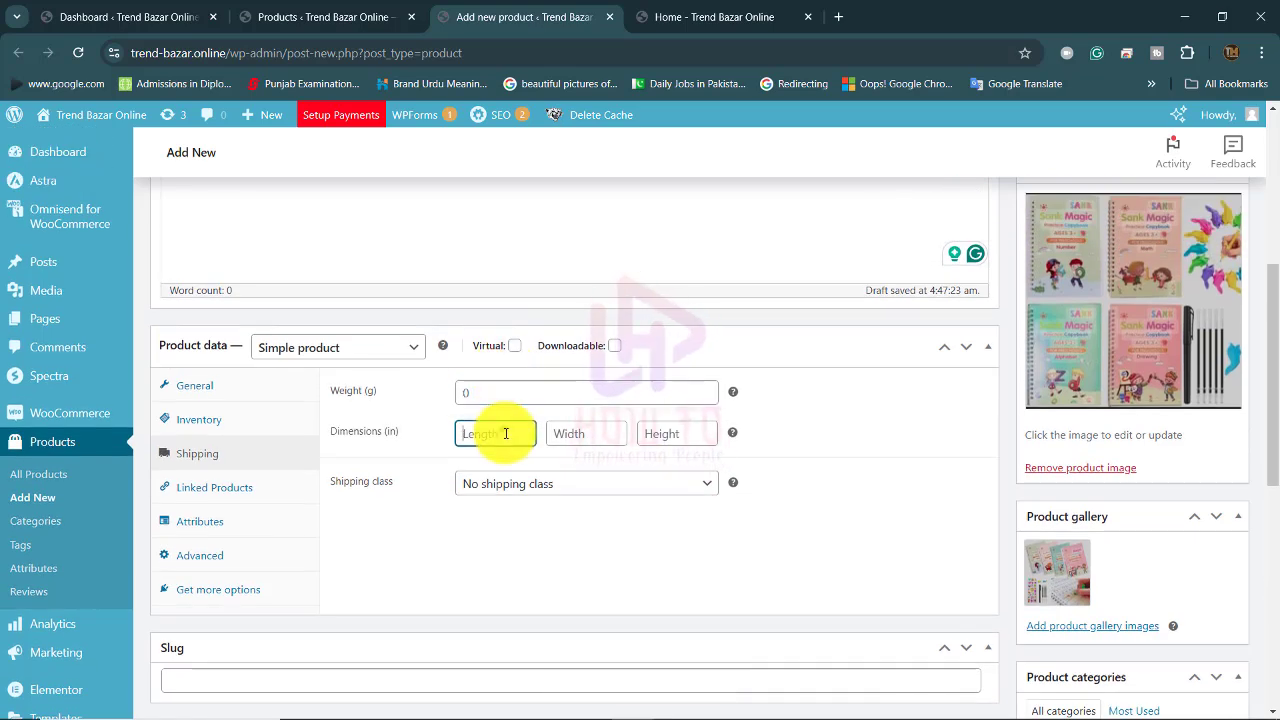
click(568, 433)
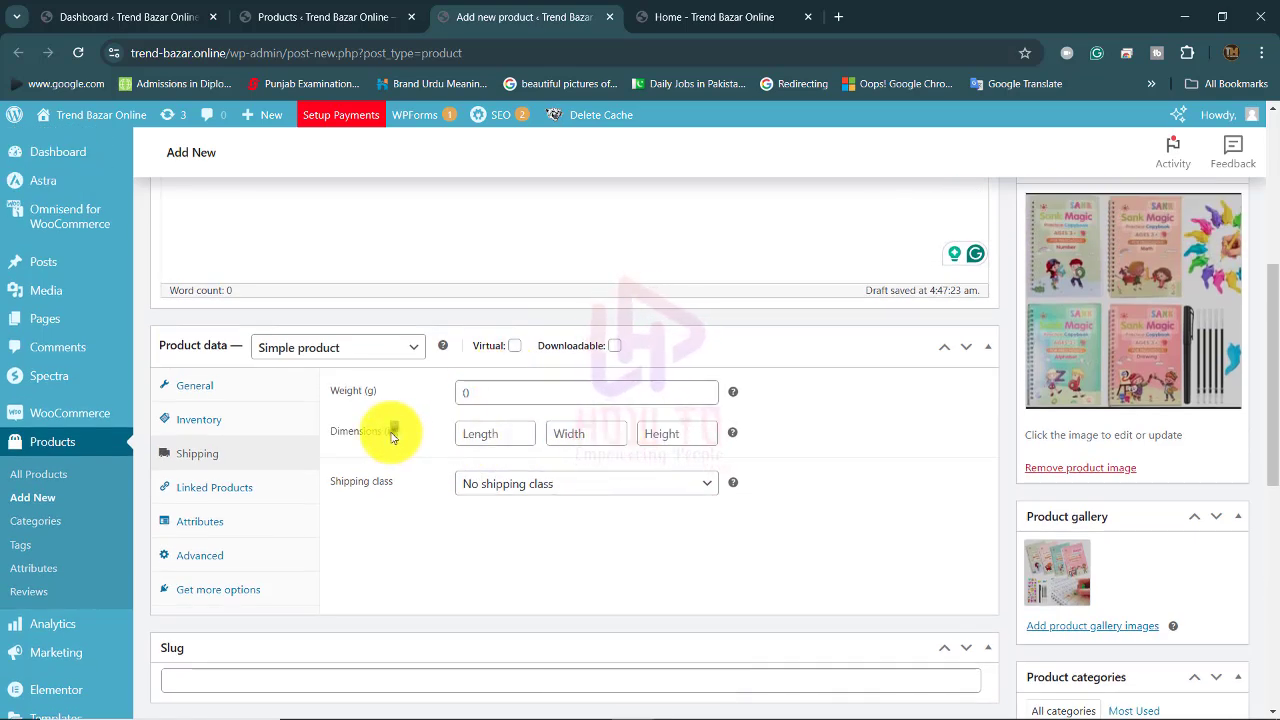
click(509, 437)
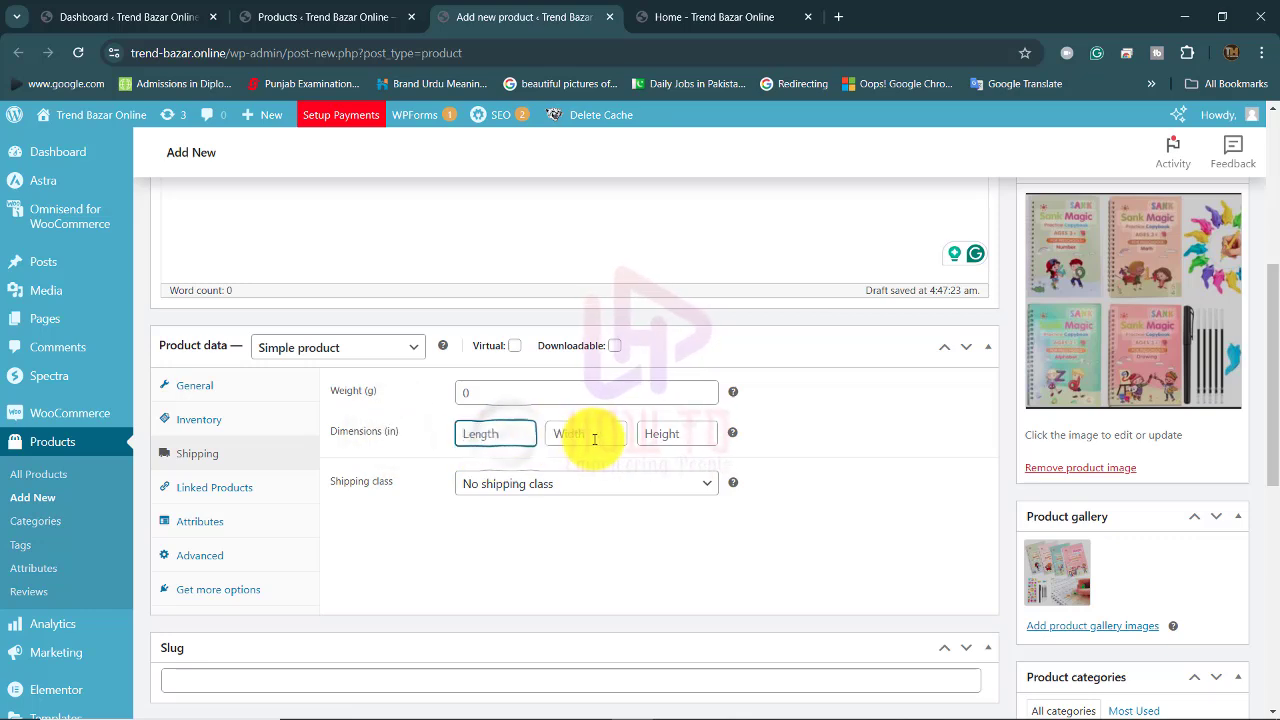
mouse_move(732, 437)
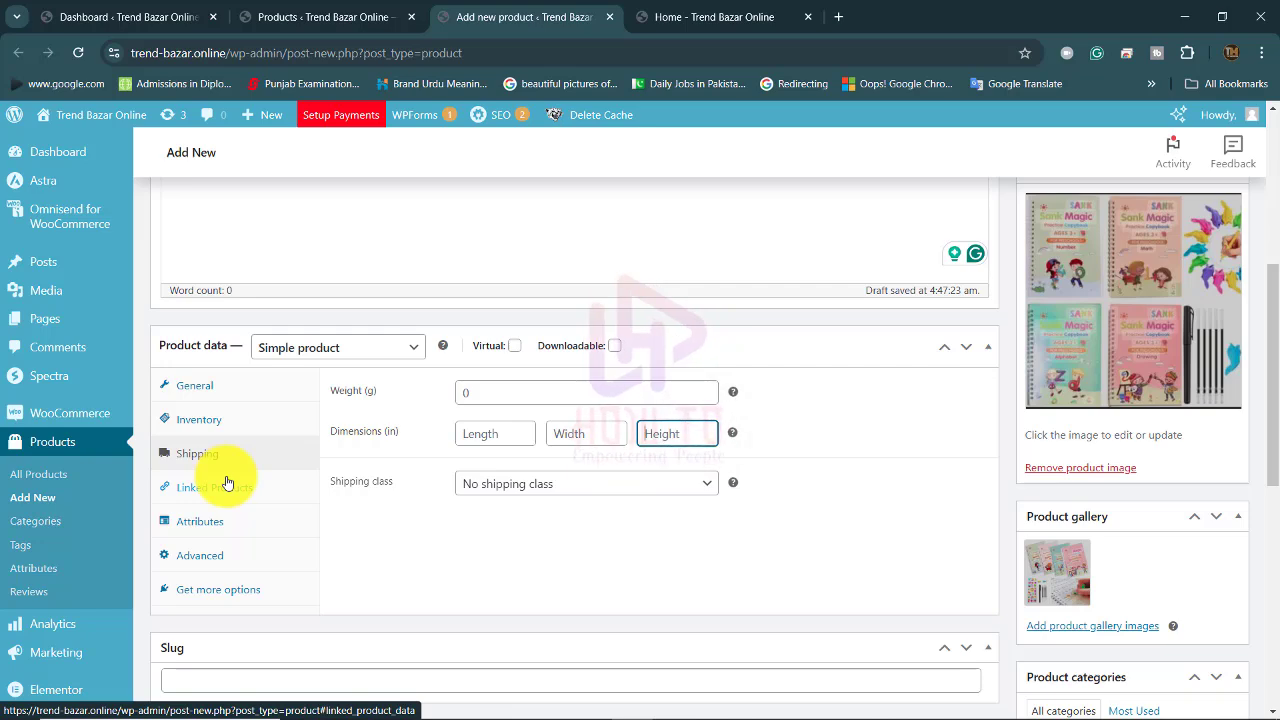
Look through the linked products and attributes sections, checking the name and value fields for a new attribute.
scroll(227, 483, down, 1)
click(220, 406)
click(205, 438)
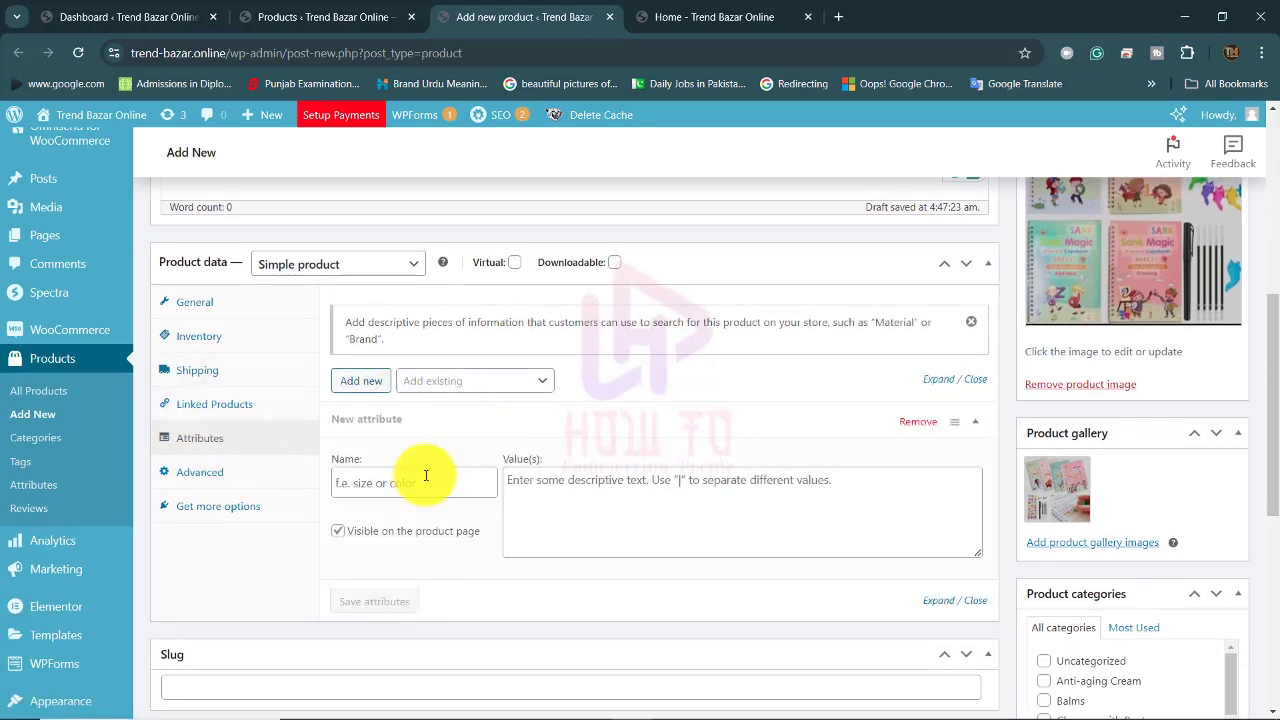
click(427, 479)
click(543, 491)
click(403, 486)
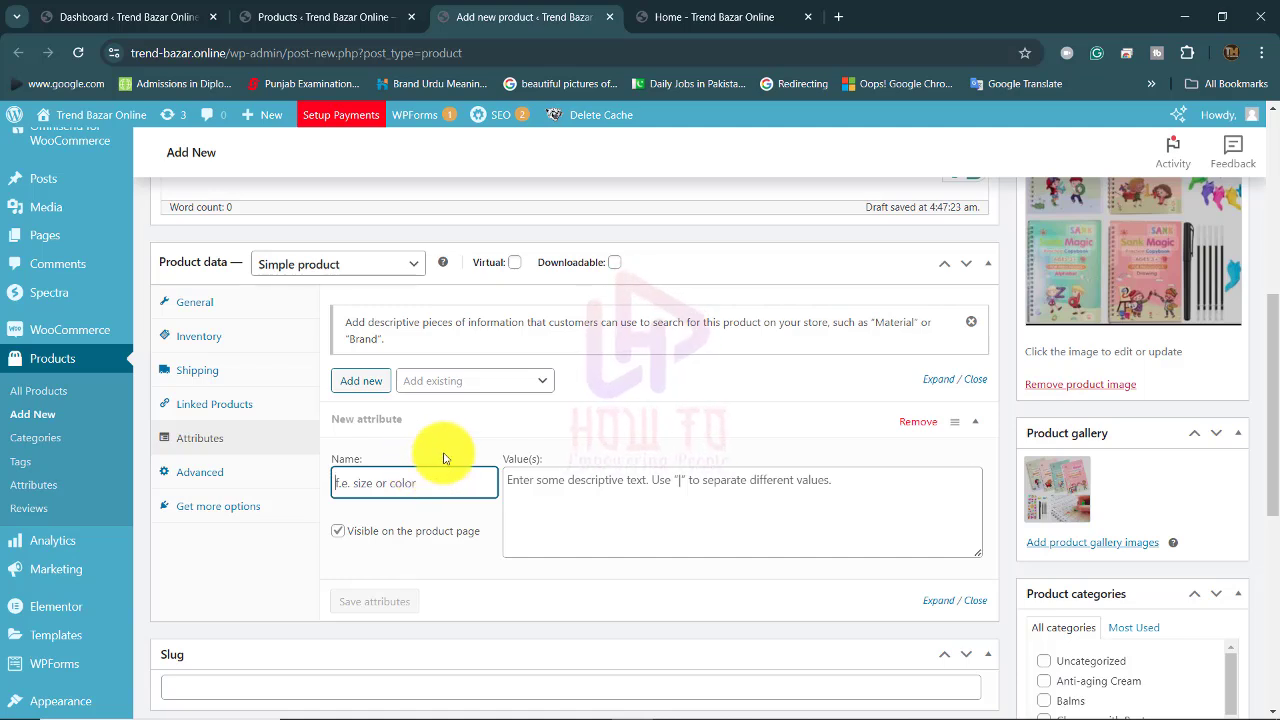
click(597, 508)
click(401, 481)
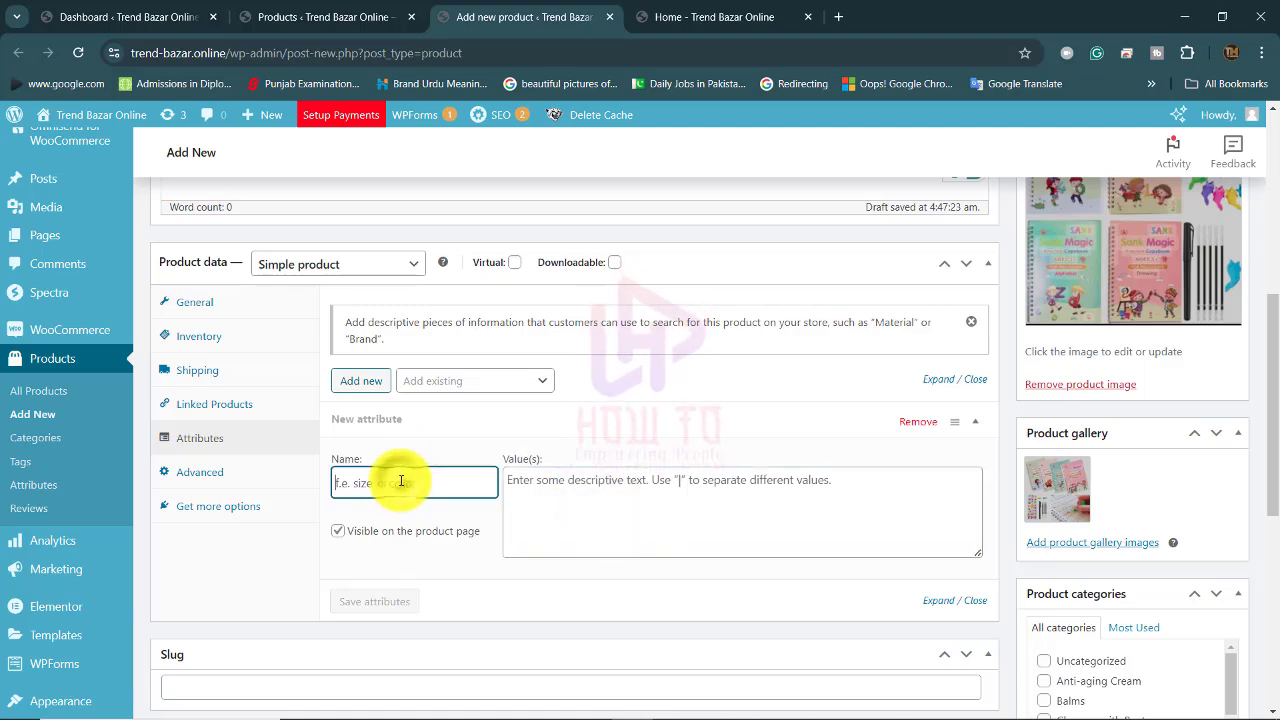
click(622, 503)
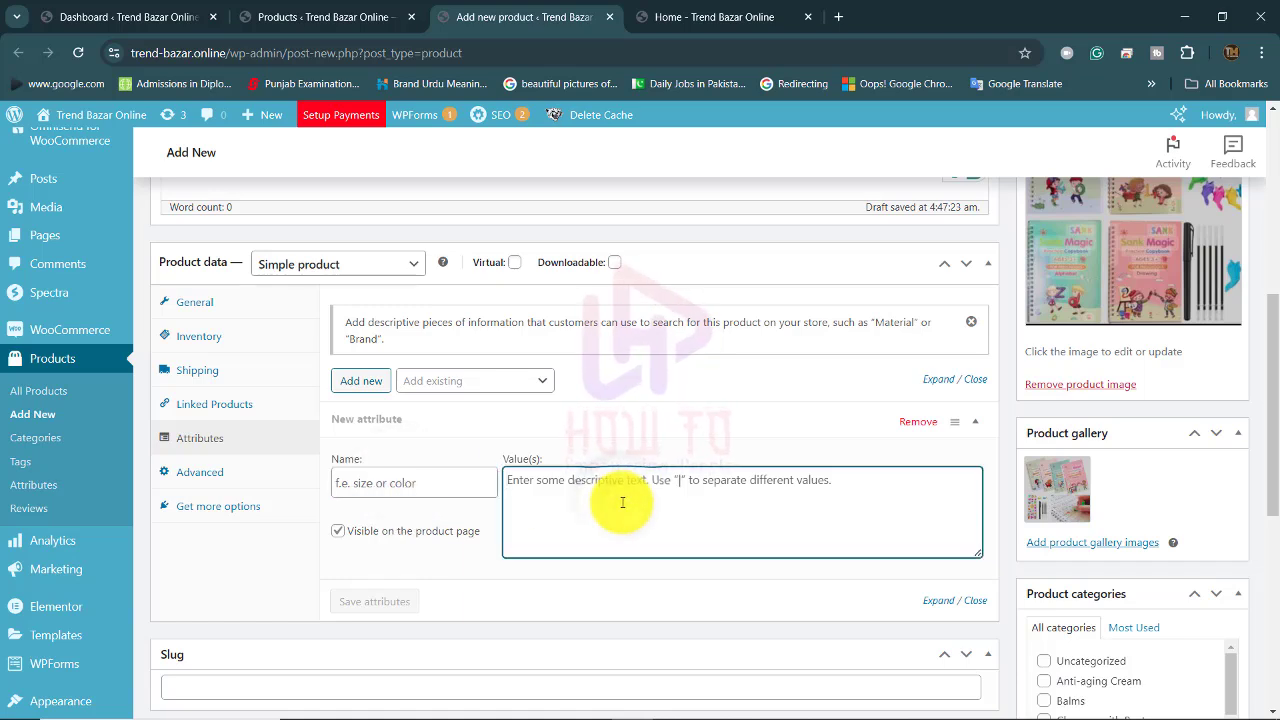
Examine the advanced product data, including the purchase note, menu order and review settings.
click(258, 487)
scroll(560, 300, down, 2)
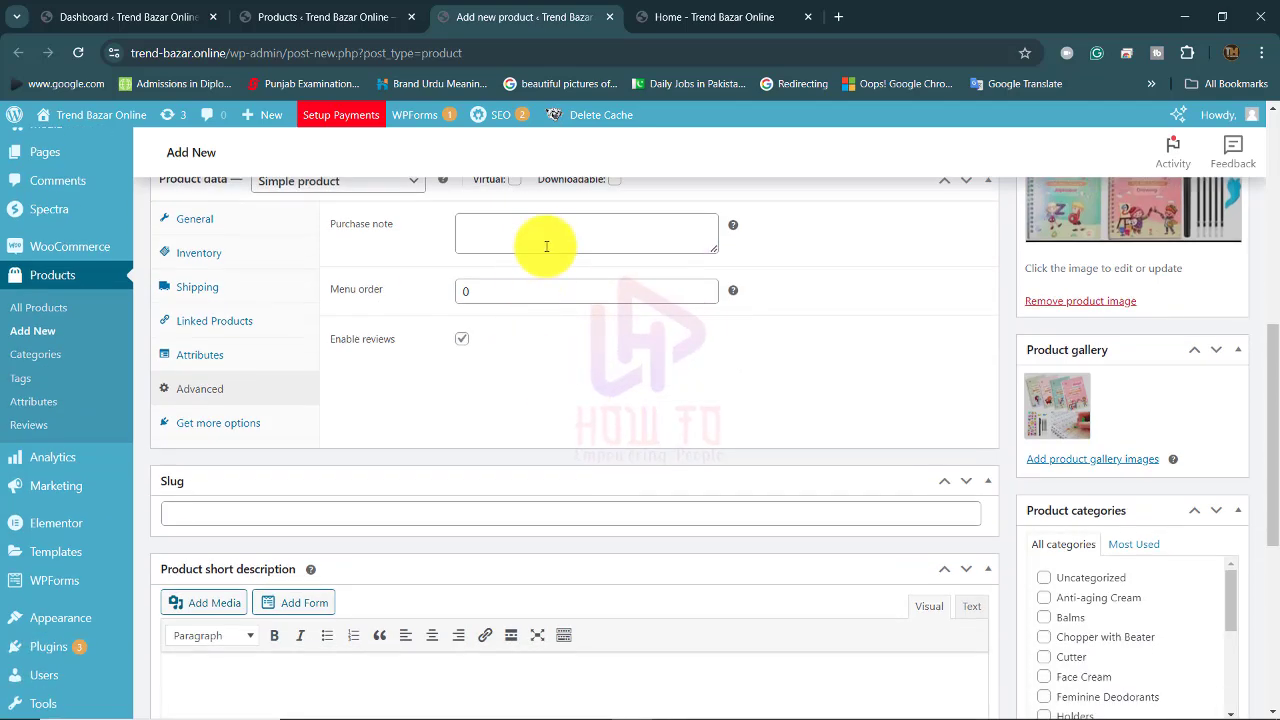
click(546, 246)
scroll(502, 398, up, 3)
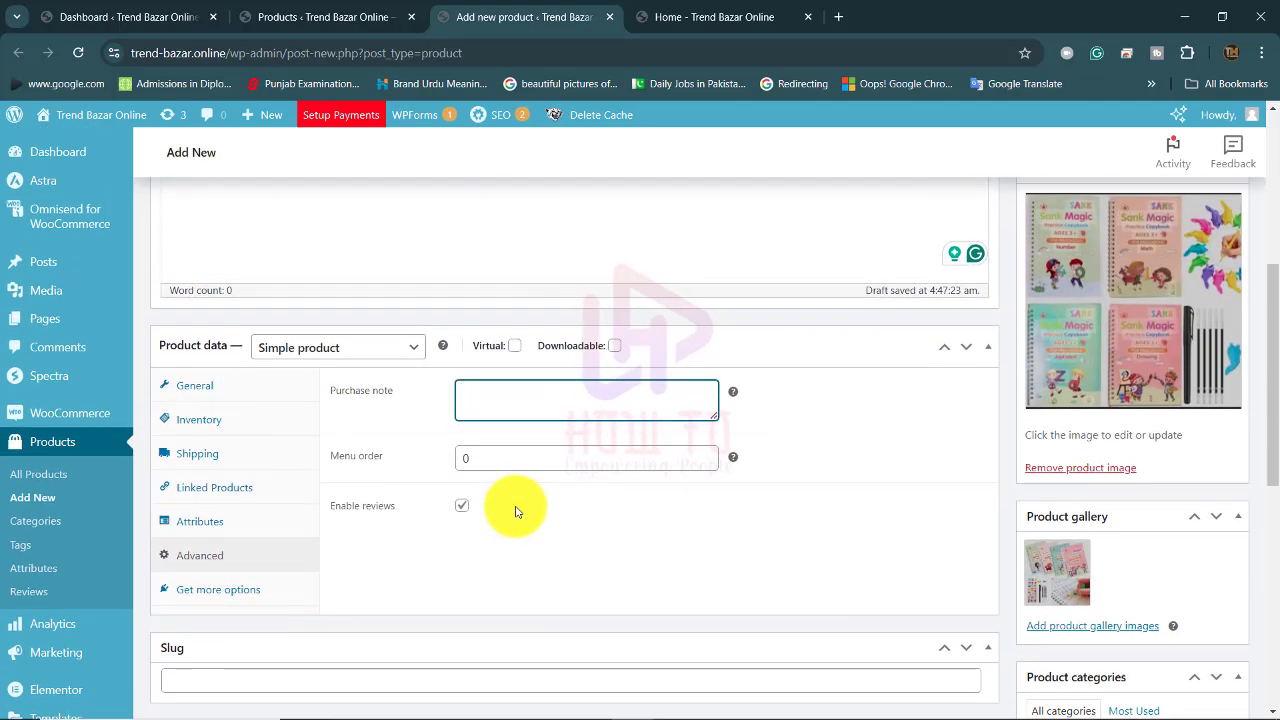
Look through the list of existing product categories for one that suits the Color Book.
scroll(515, 508, down, 2)
scroll(515, 511, down, 5)
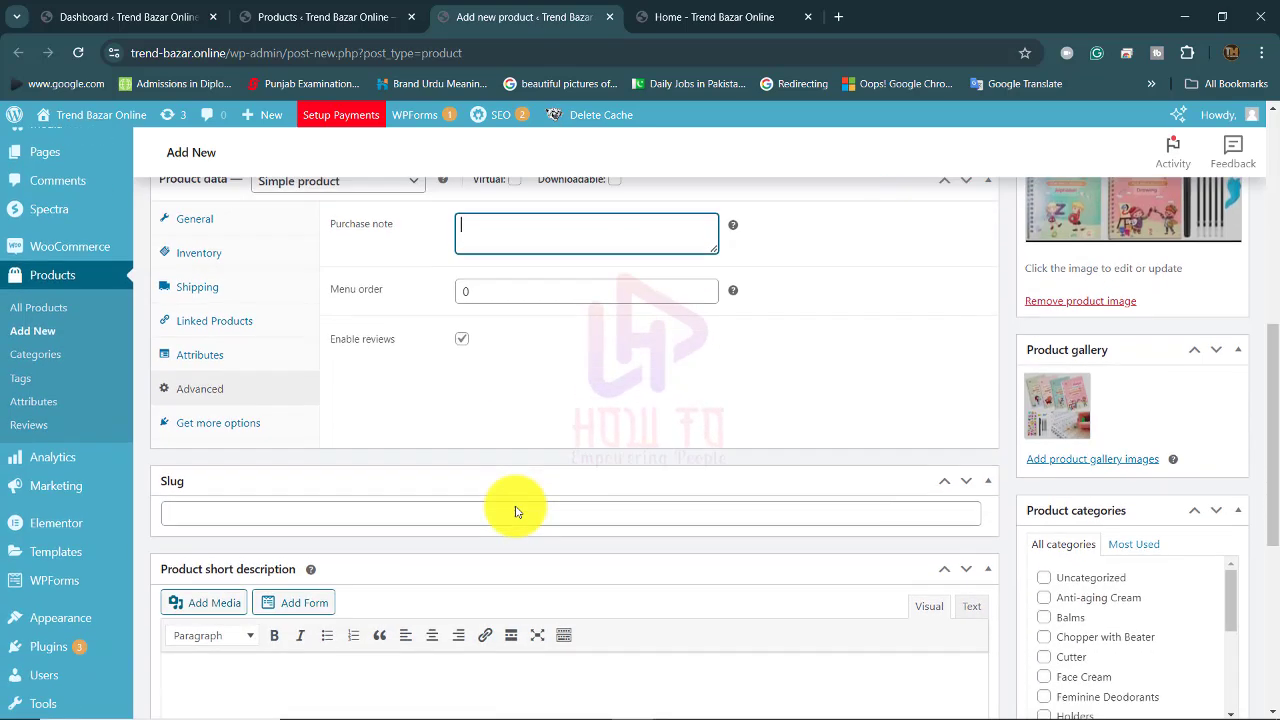
scroll(1094, 434, down, 1)
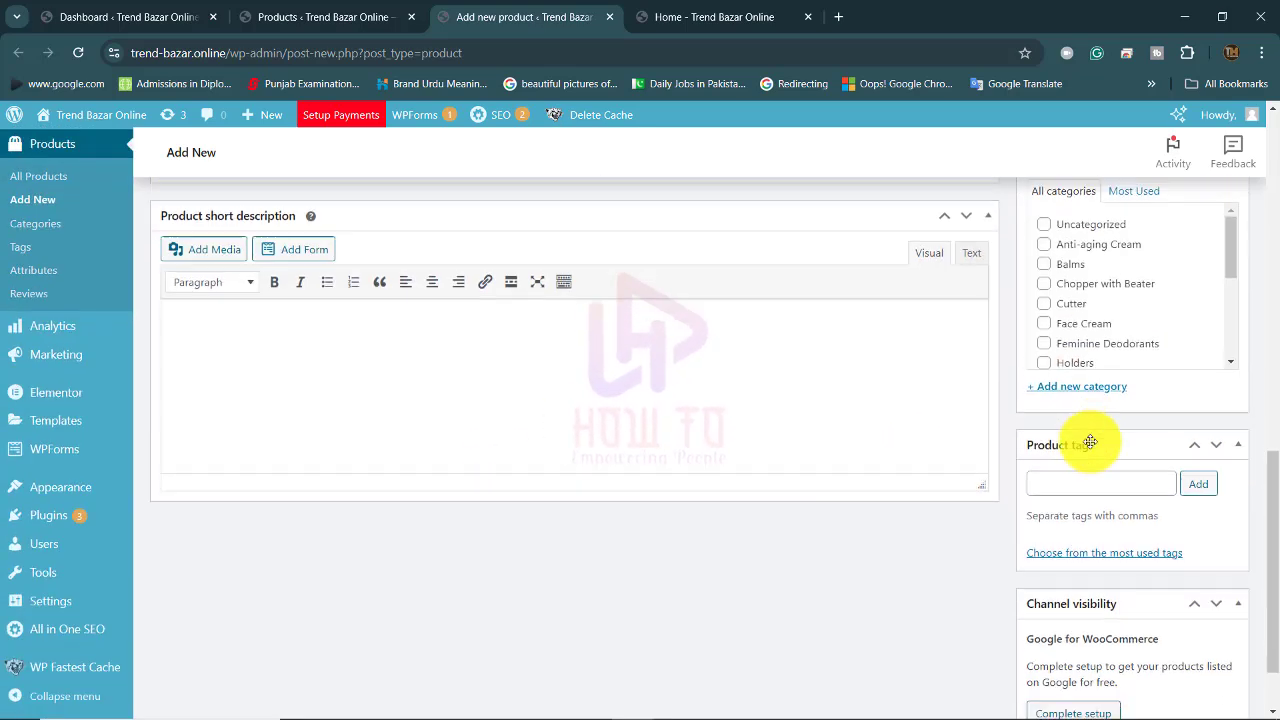
scroll(1089, 449, up, 2)
scroll(1096, 340, up, 1)
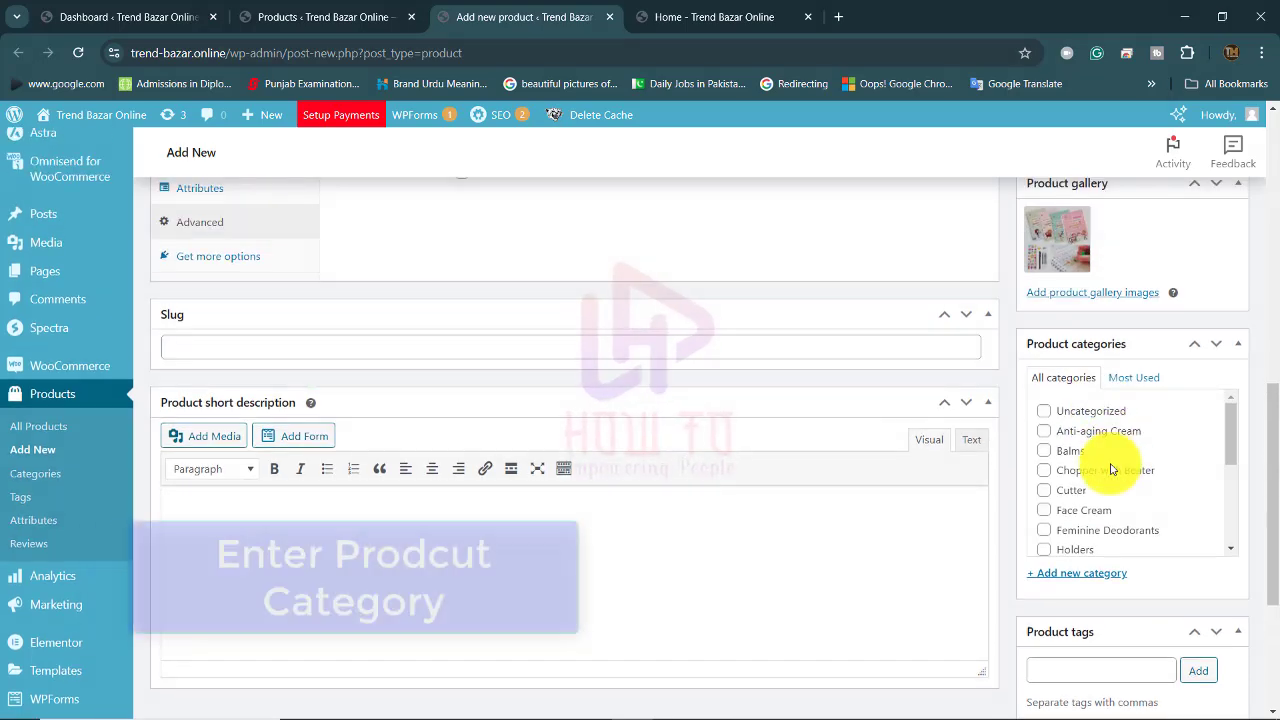
scroll(1100, 480, down, 1)
scroll(1094, 490, down, 5)
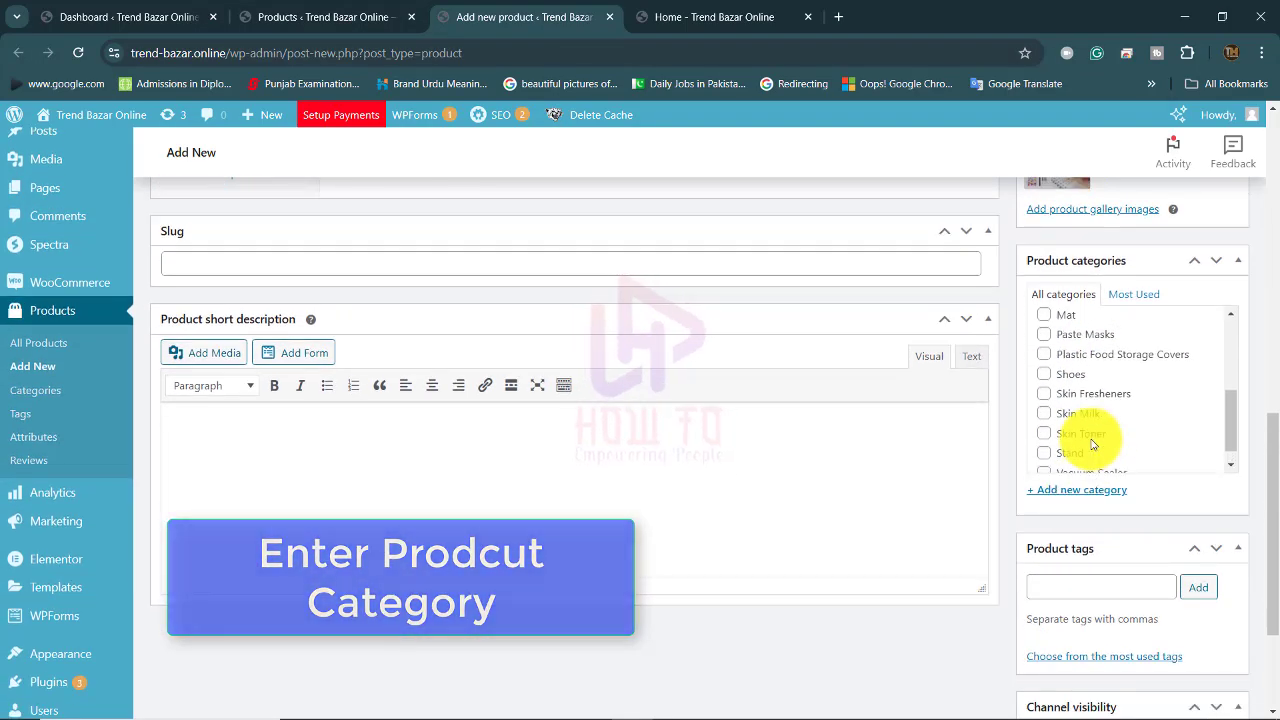
scroll(1086, 434, up, 5)
scroll(1088, 434, down, 1)
scroll(1090, 444, up, 1)
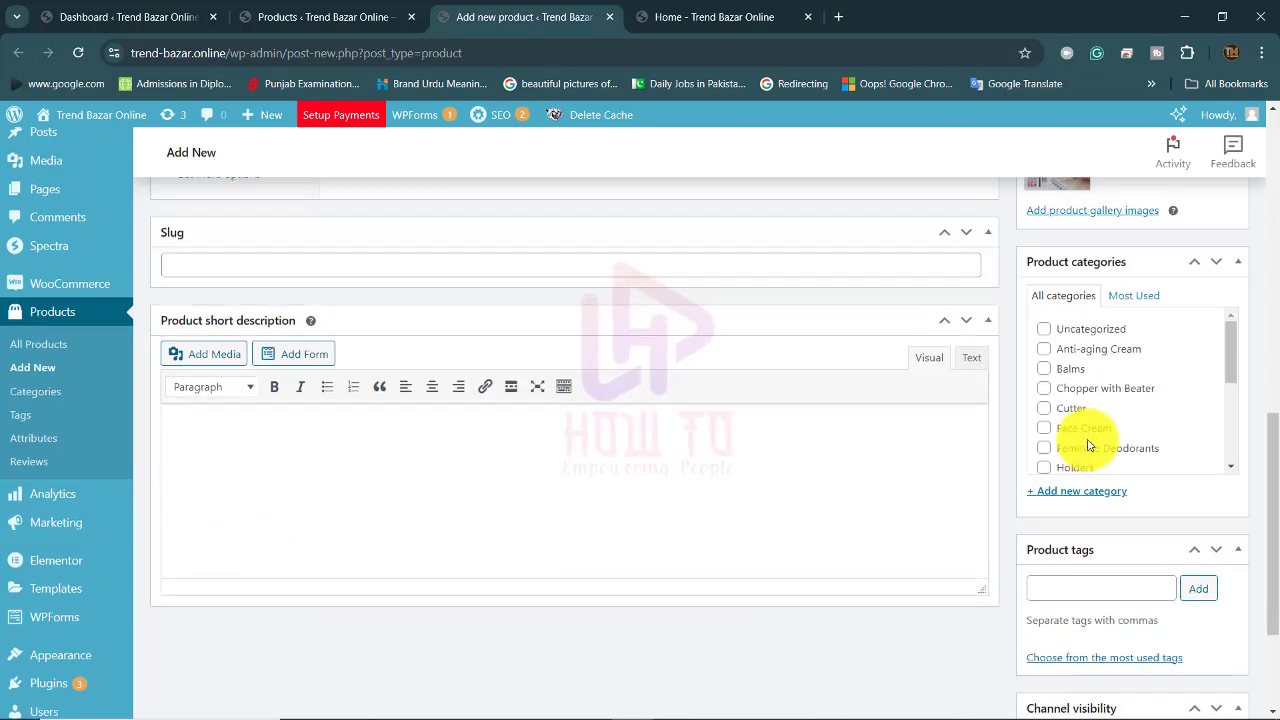
scroll(1092, 434, up, 1)
mouse_move(1231, 443)
mouse_down()
mouse_move(1229, 549)
mouse_move(1234, 429)
mouse_up()
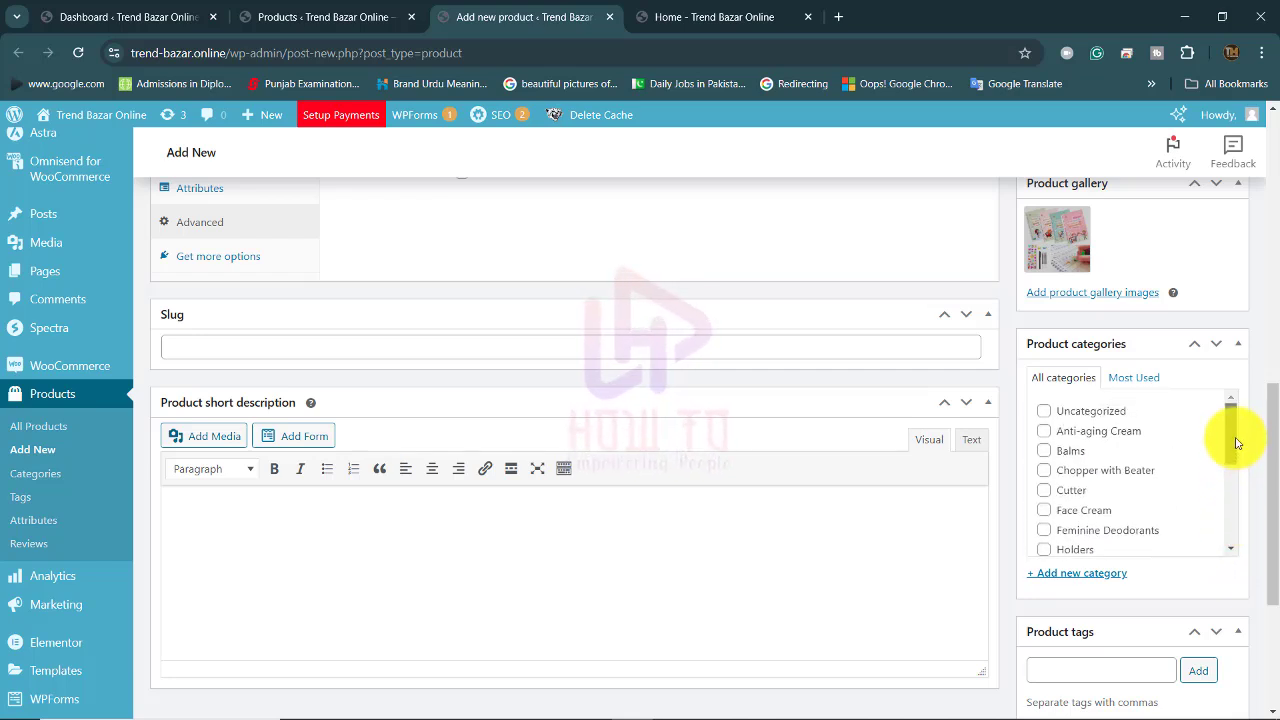
scroll(1109, 522, down, 2)
scroll(1105, 530, up, 1)
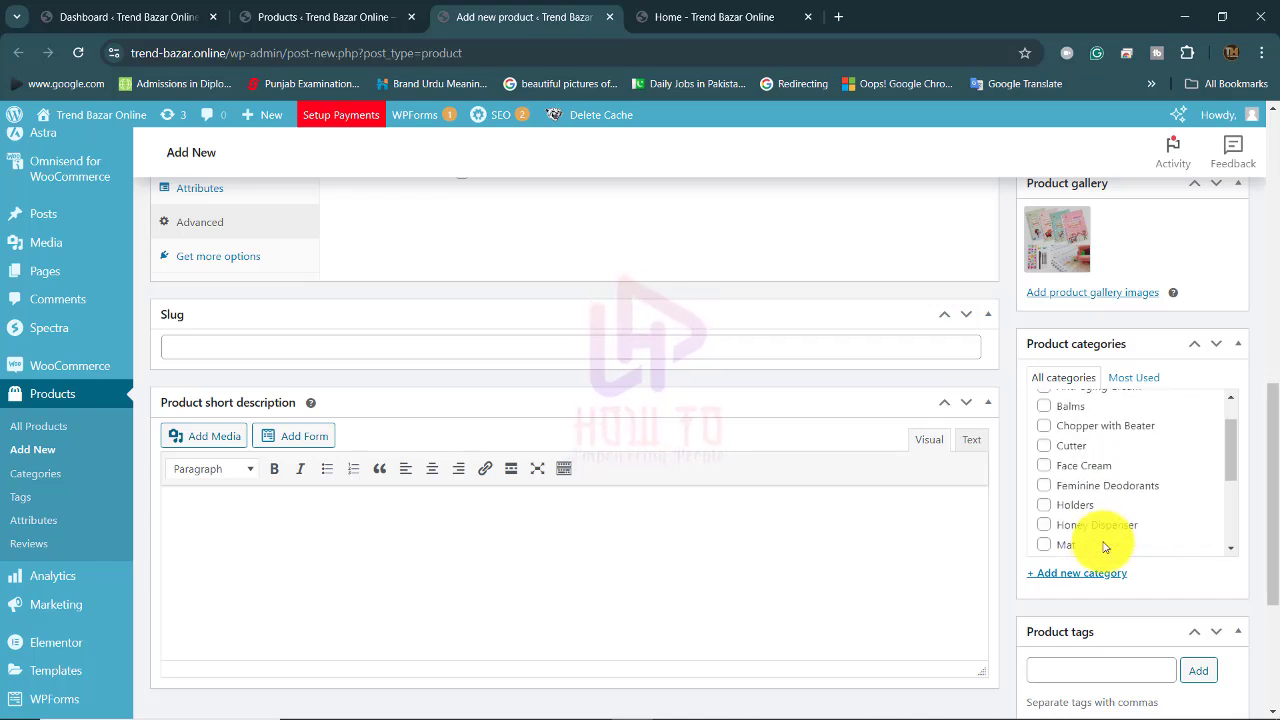
scroll(1105, 540, down, 5)
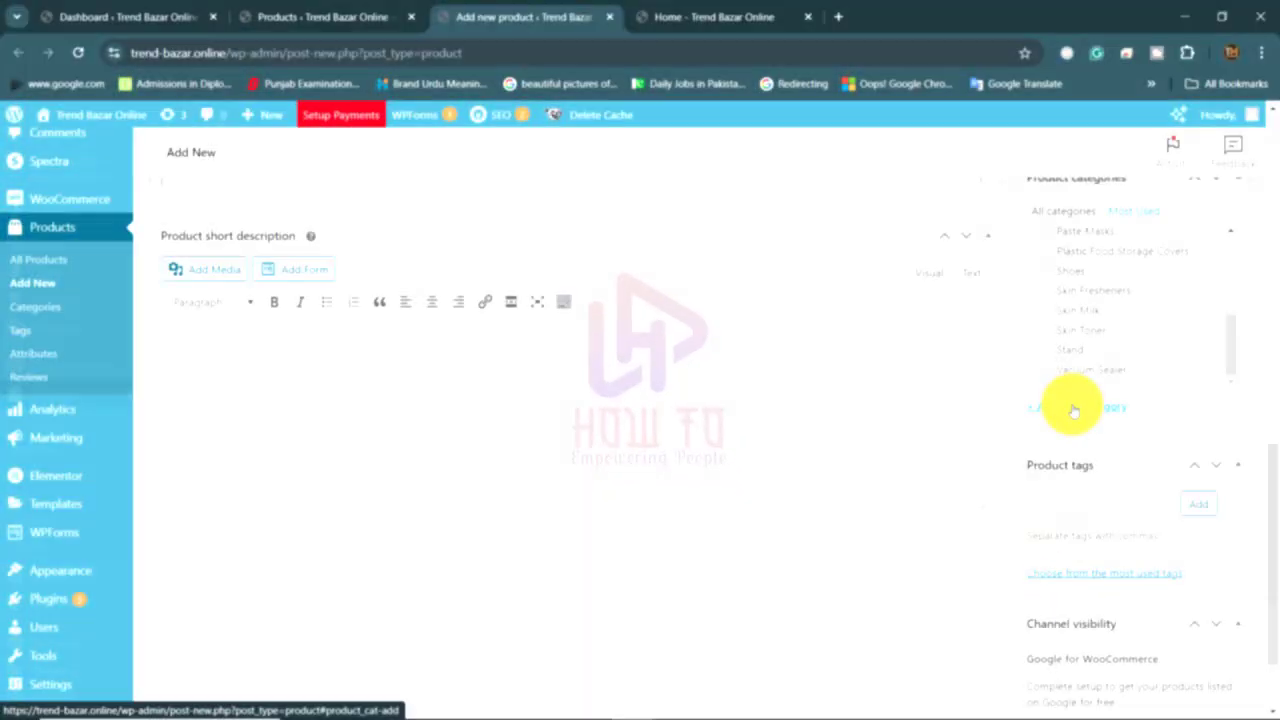
Create a new product category named Book, without a parent category, and assign it to the Color Book.
click(1063, 405)
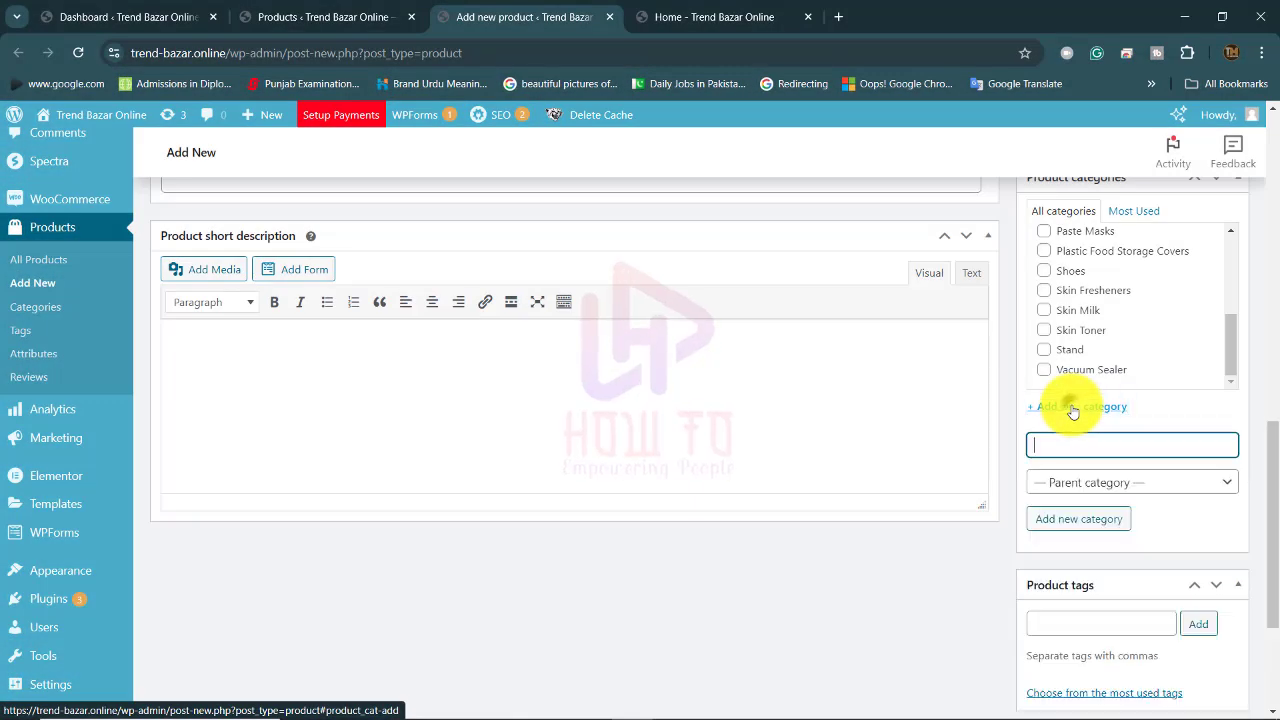
text(Book)
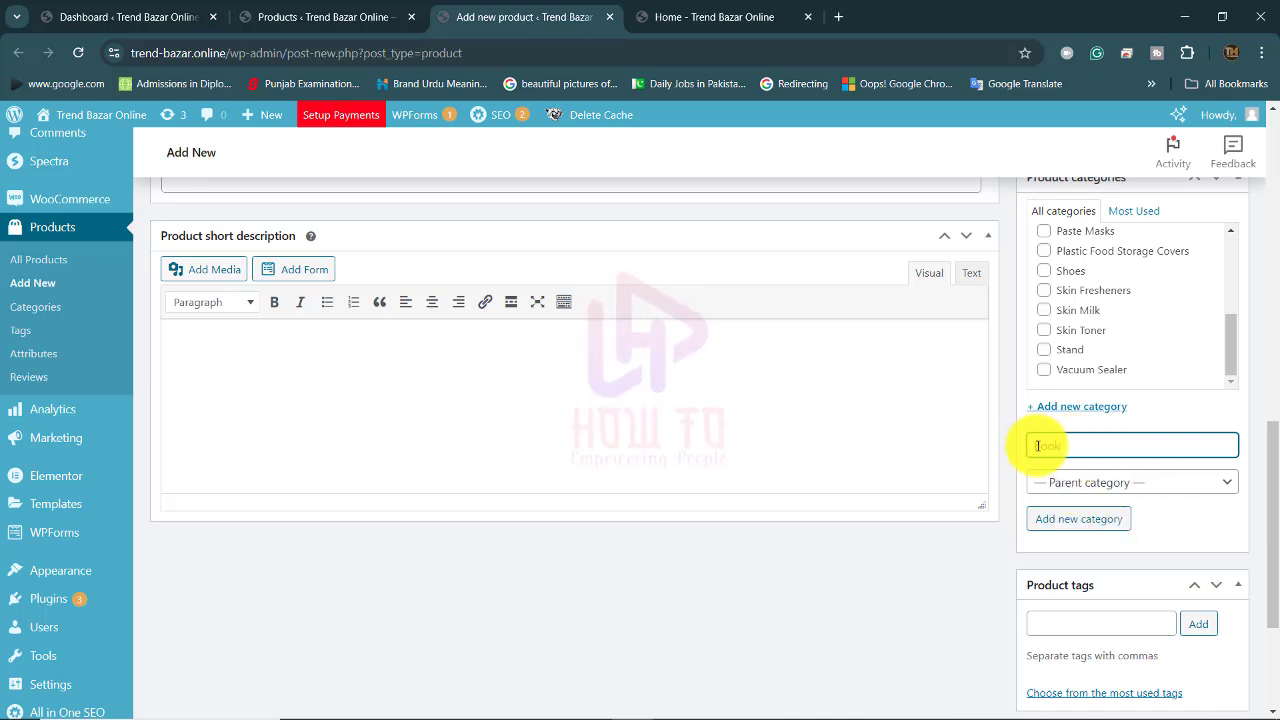
scroll(663, 429, up, 1)
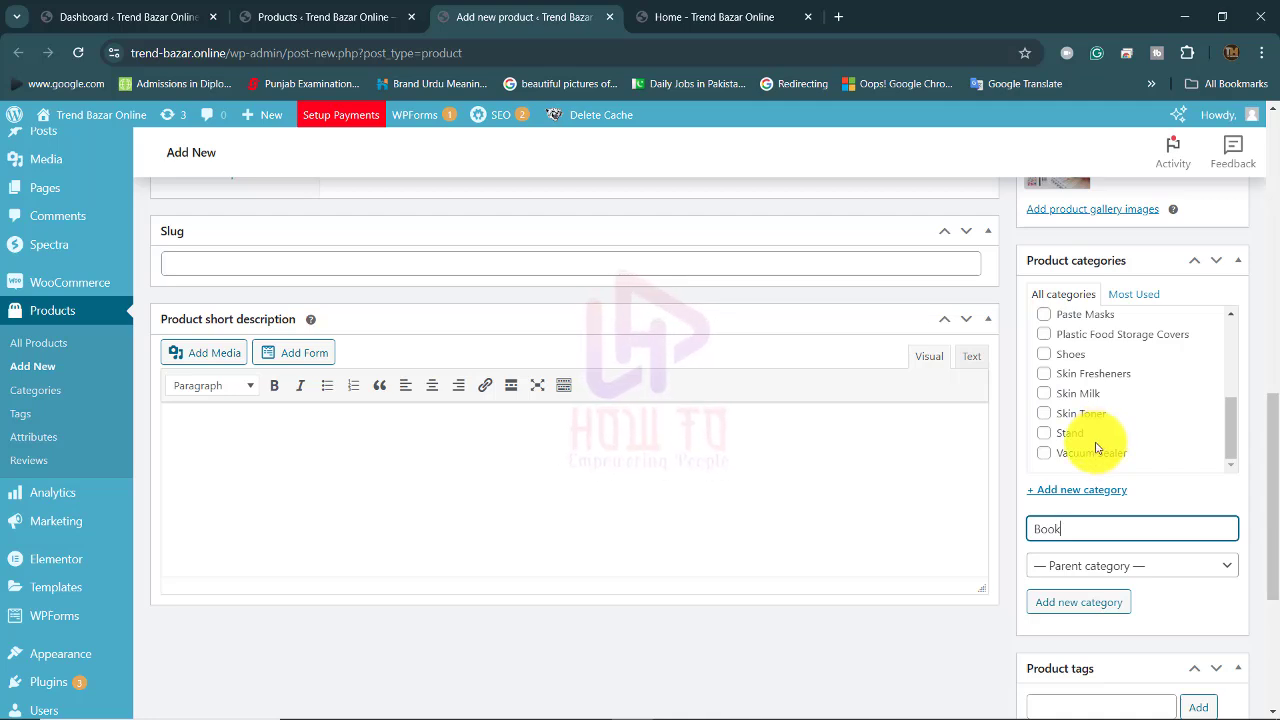
scroll(1096, 447, down, 1)
scroll(1059, 354, up, 3)
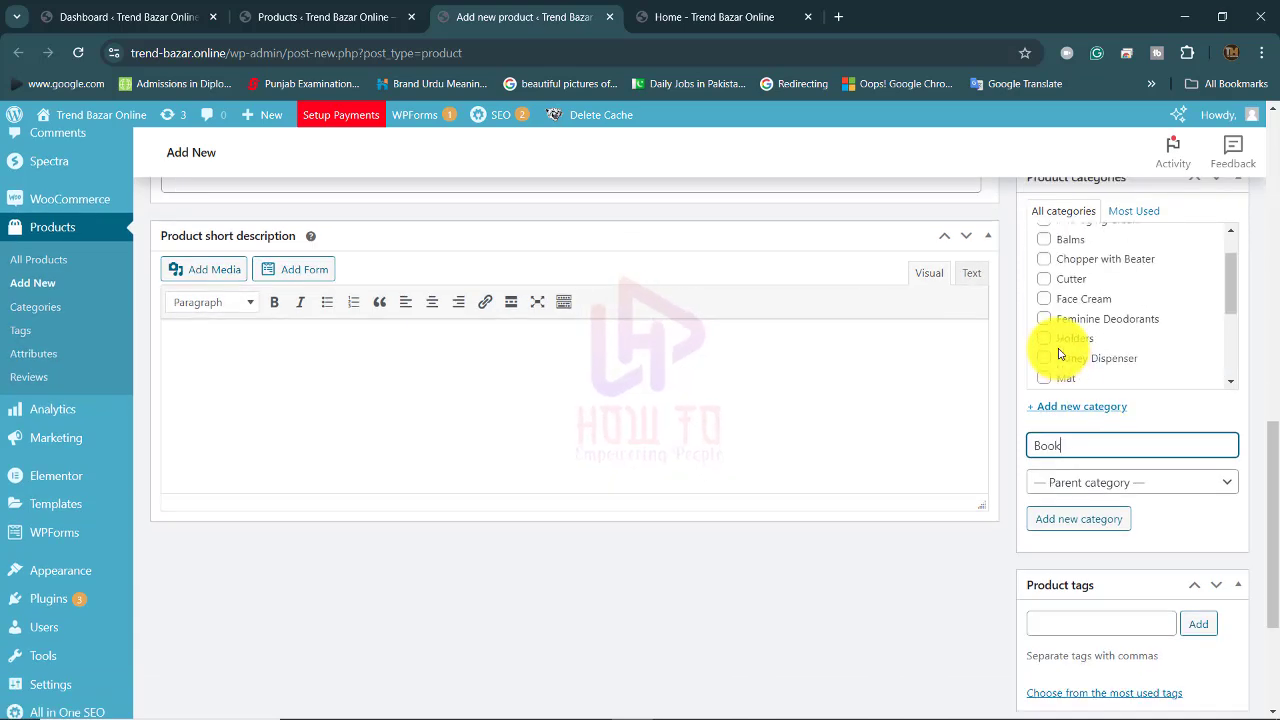
scroll(1059, 354, up, 2)
scroll(1059, 354, down, 3)
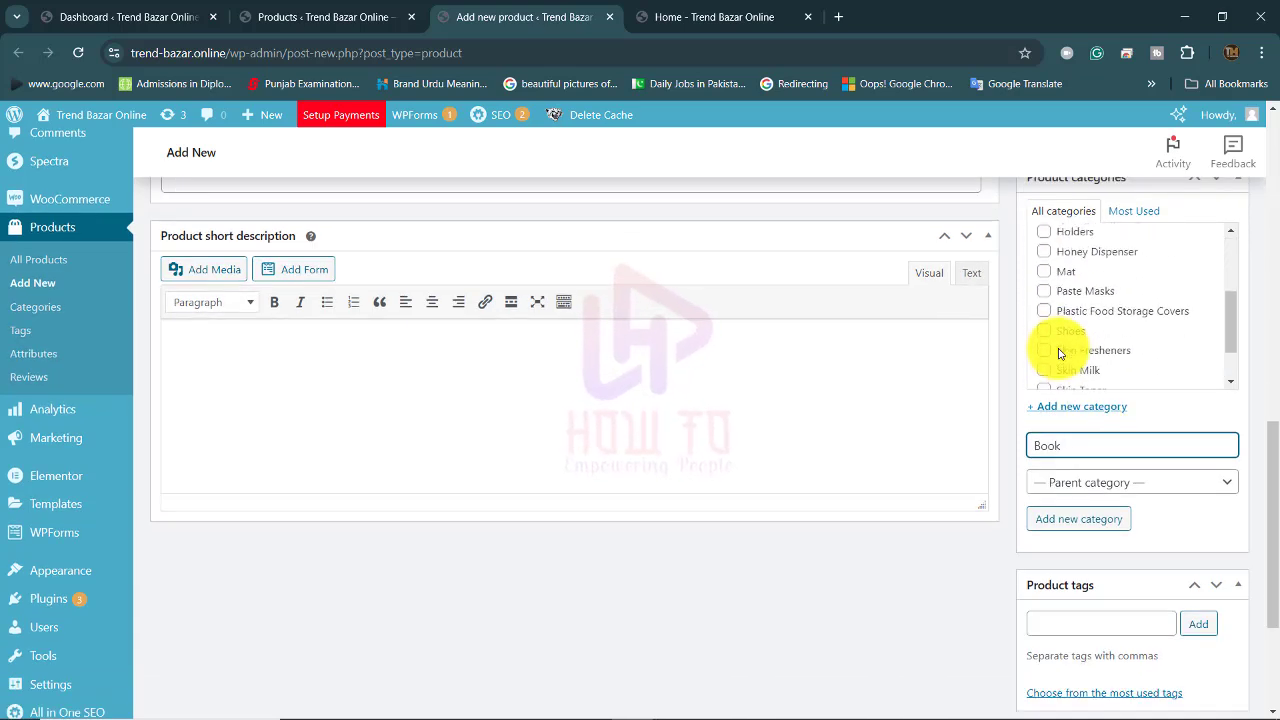
scroll(1059, 354, down, 2)
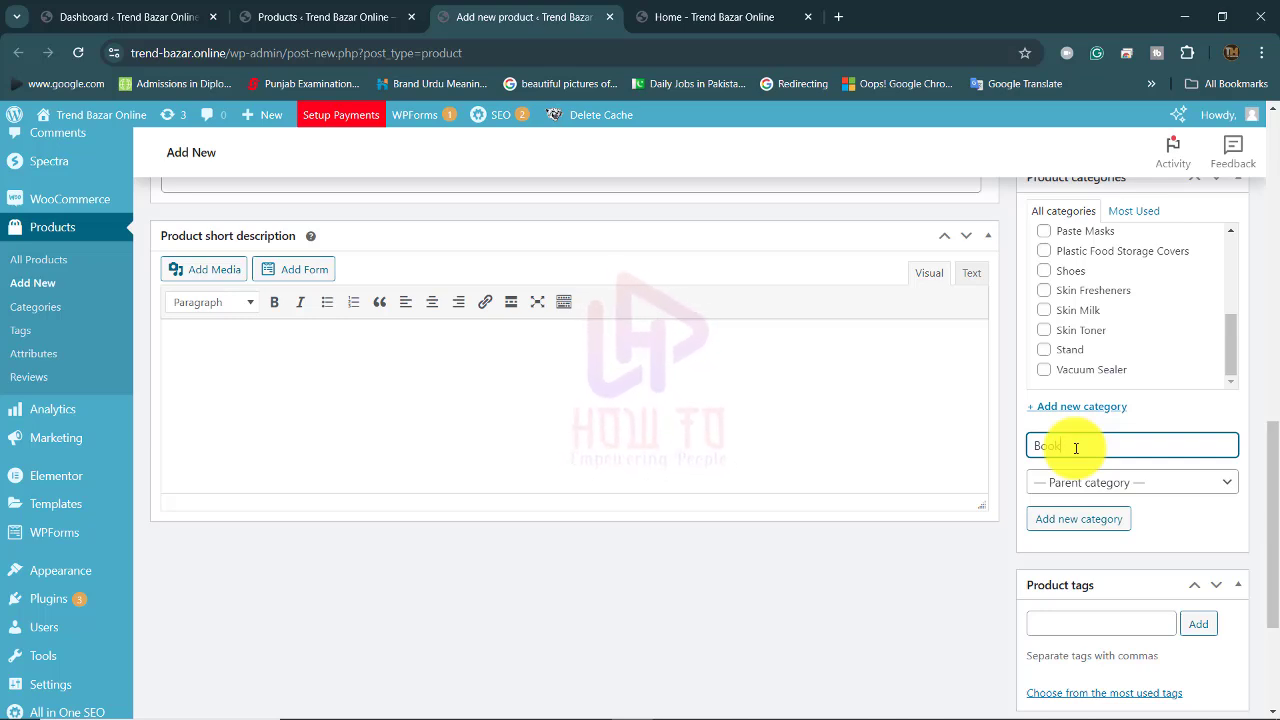
click(1096, 522)
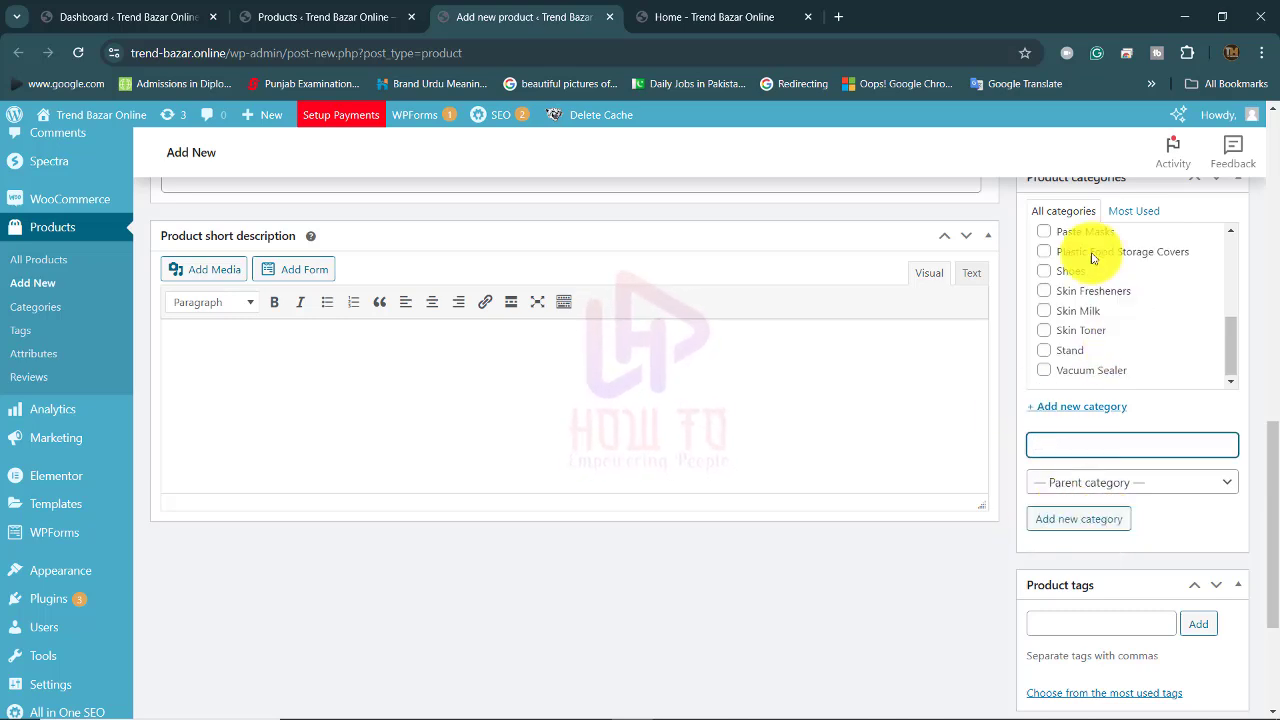
scroll(1092, 258, up, 5)
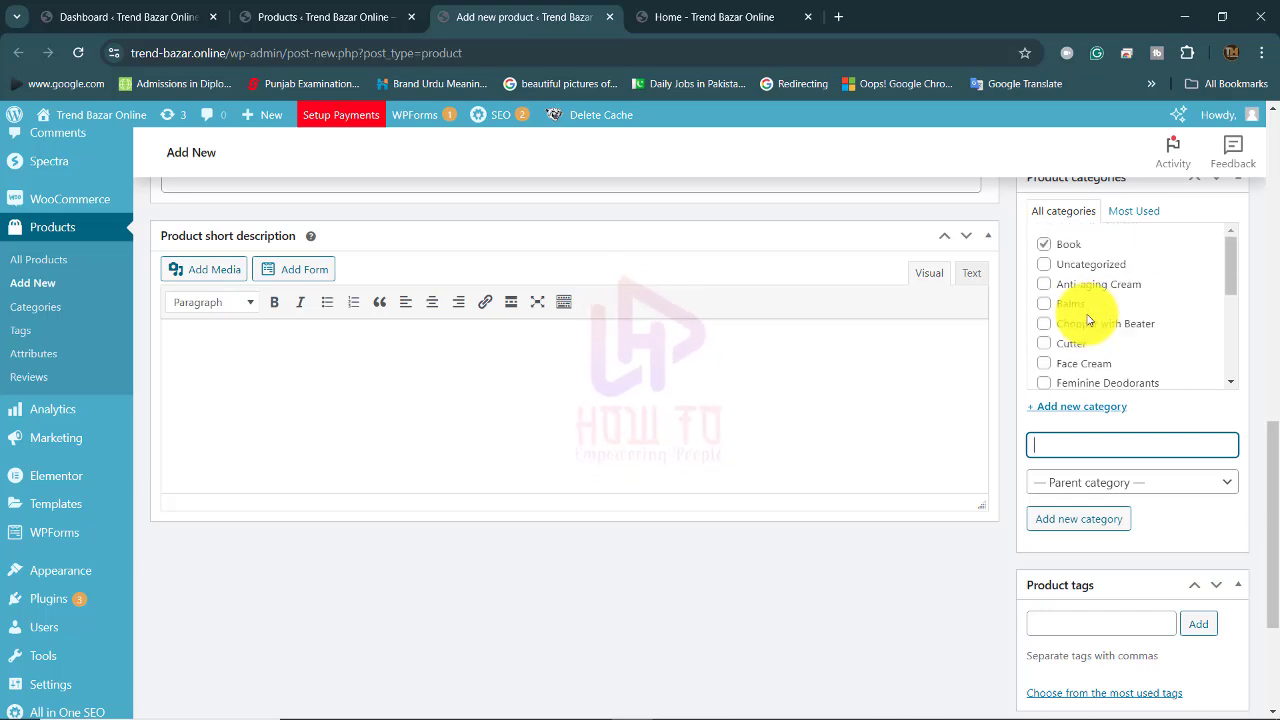
Add the product tags Book and Color books to the Color Book.
scroll(1100, 543, down, 2)
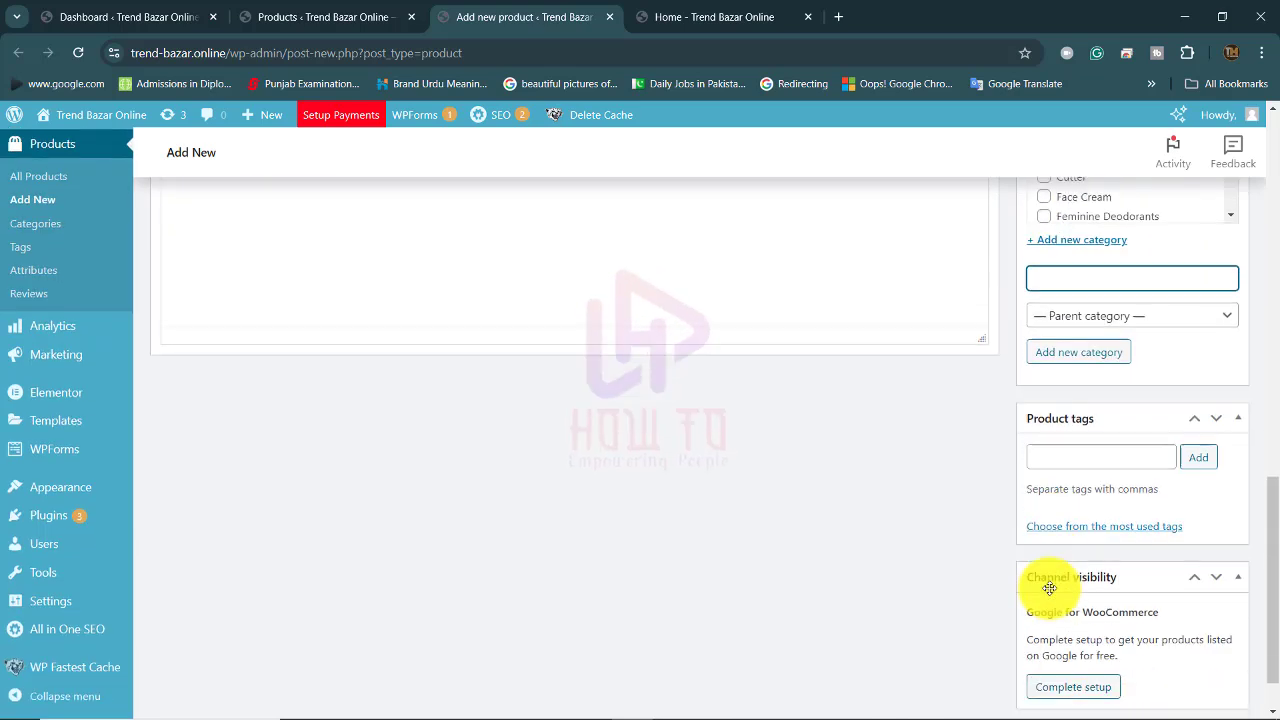
click(1055, 465)
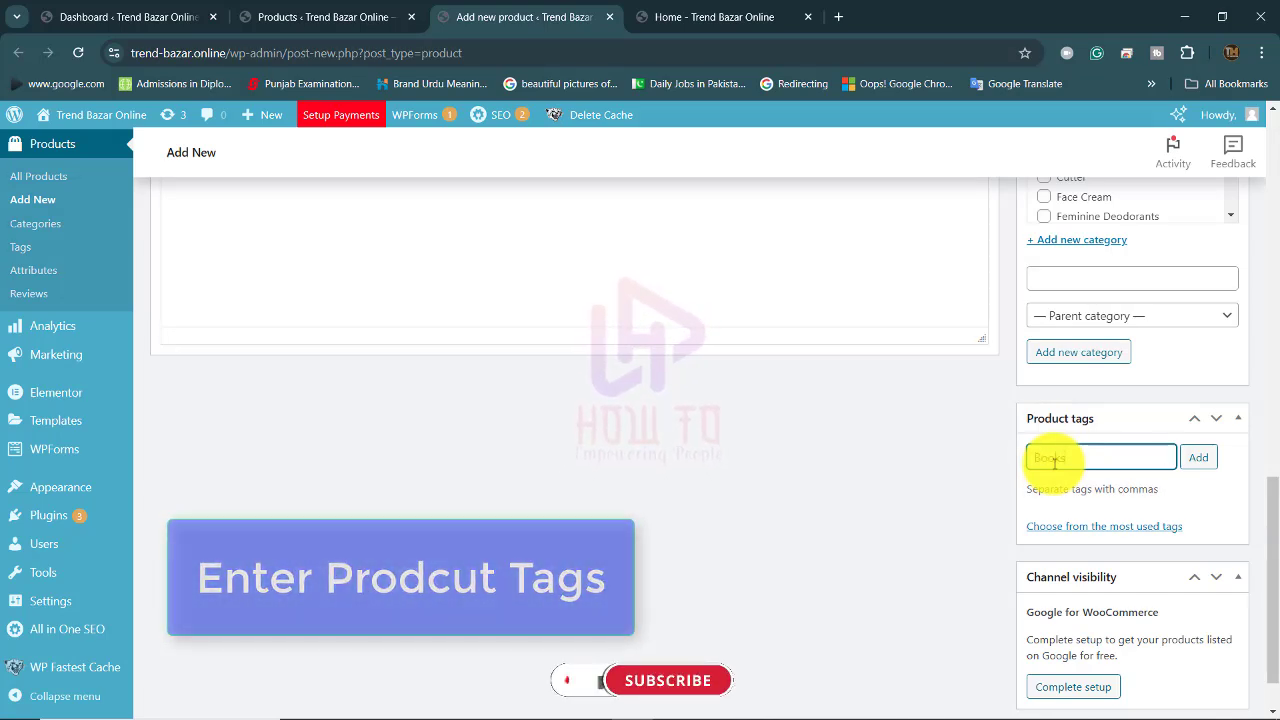
key(BackSpace)
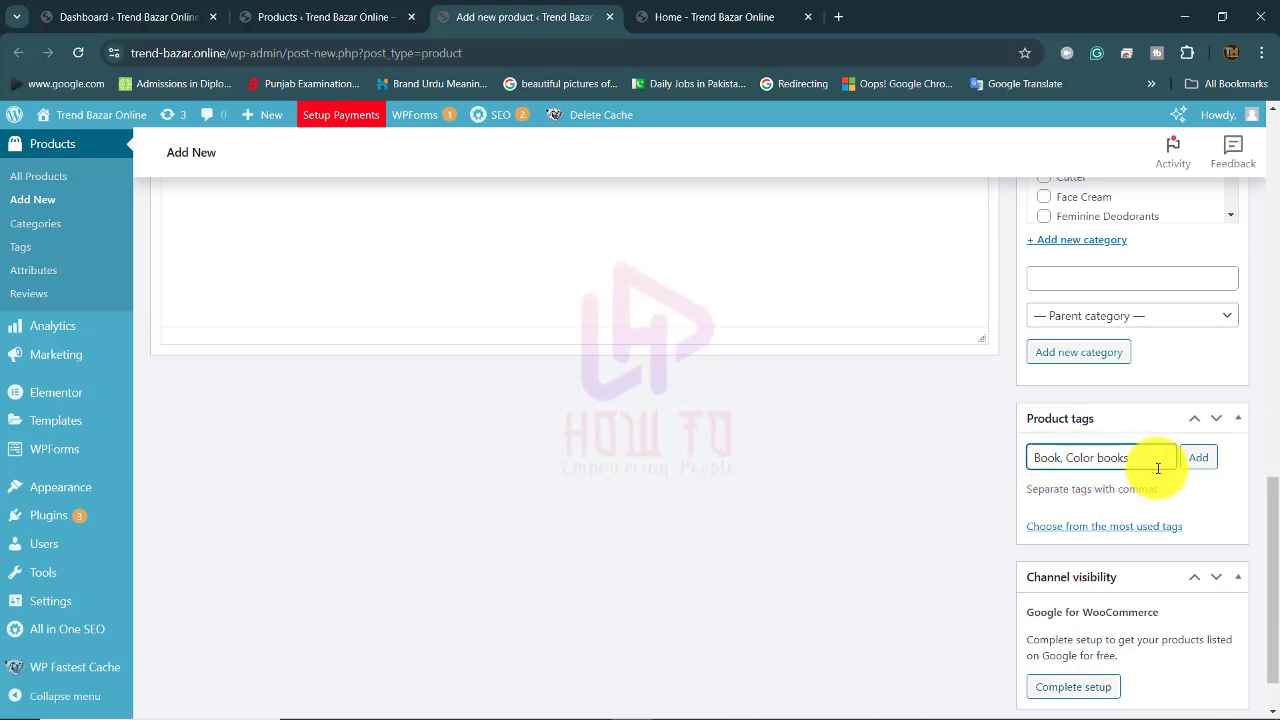
click(1188, 458)
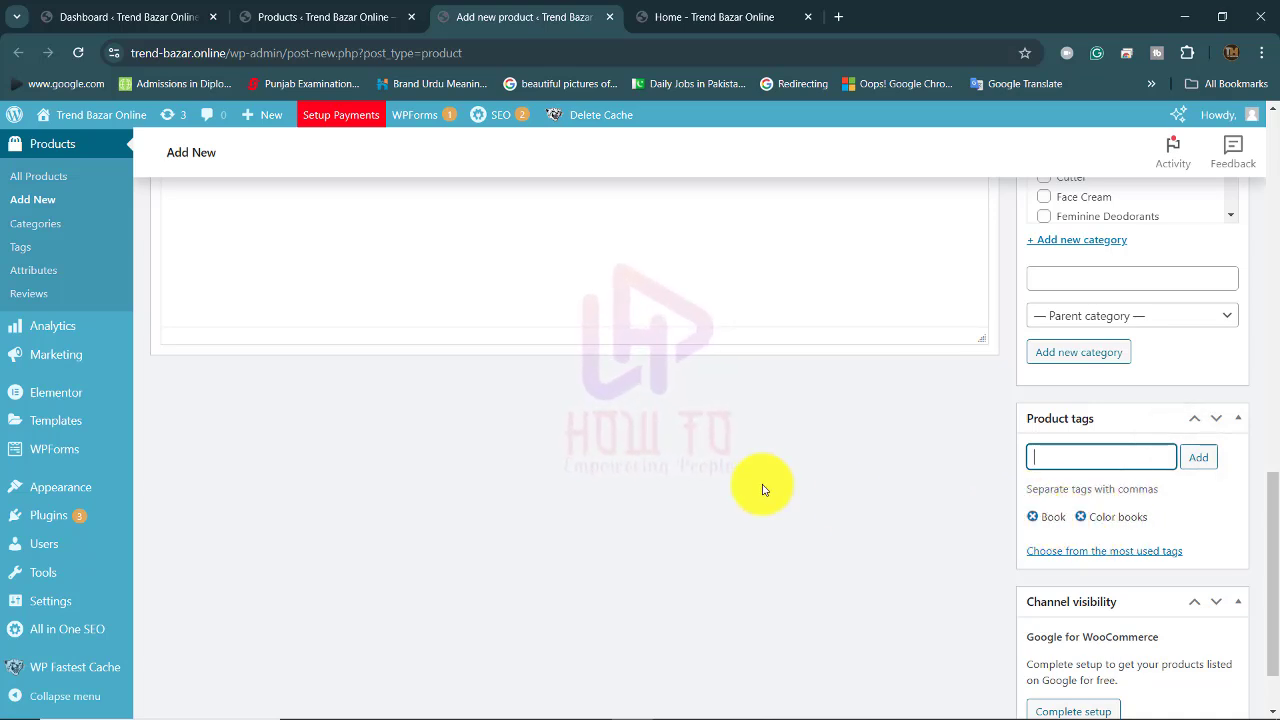
Examine the product's short description, main description and slug fields.
scroll(1109, 600, up, 1)
scroll(491, 386, down, 1)
scroll(417, 471, up, 3)
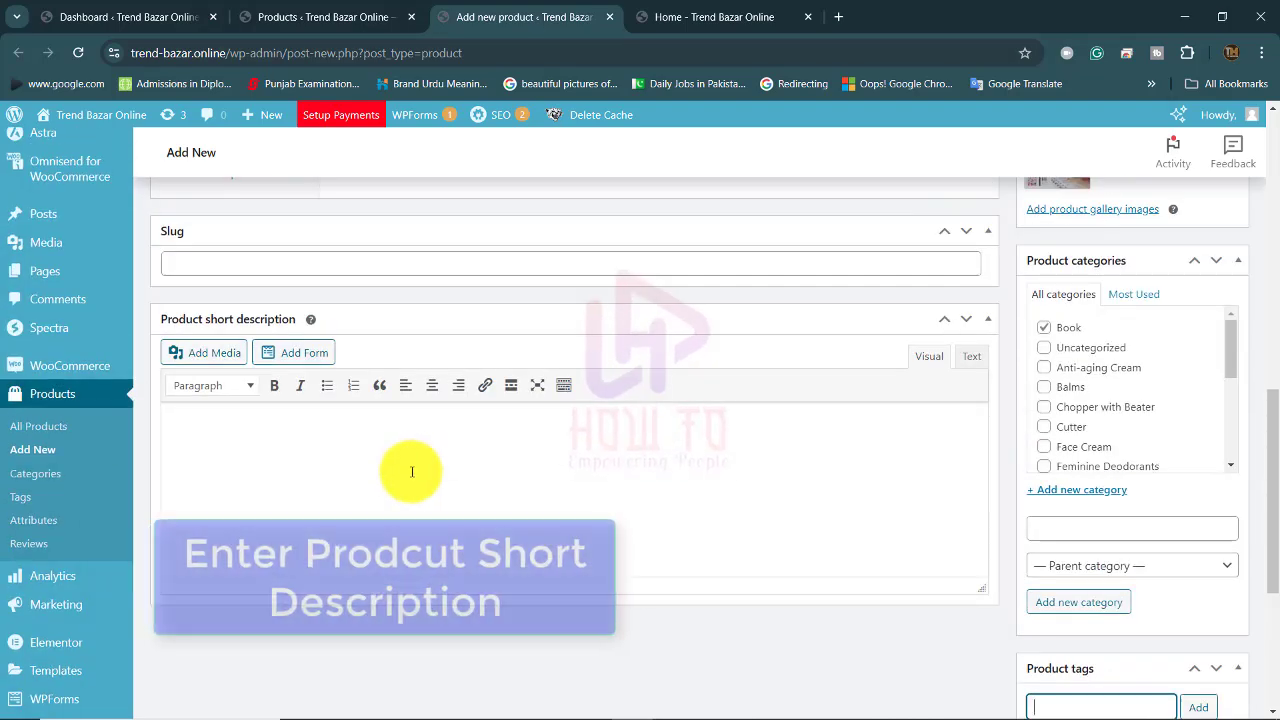
click(410, 469)
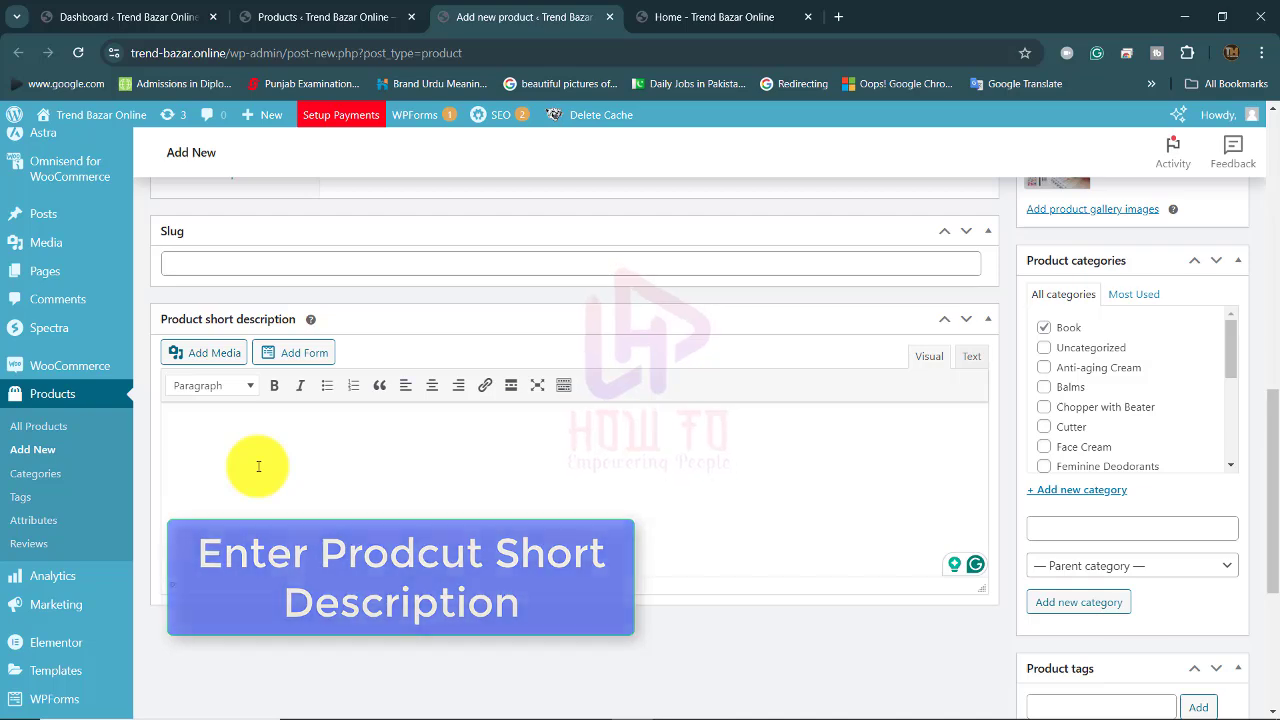
scroll(258, 466, up, 5)
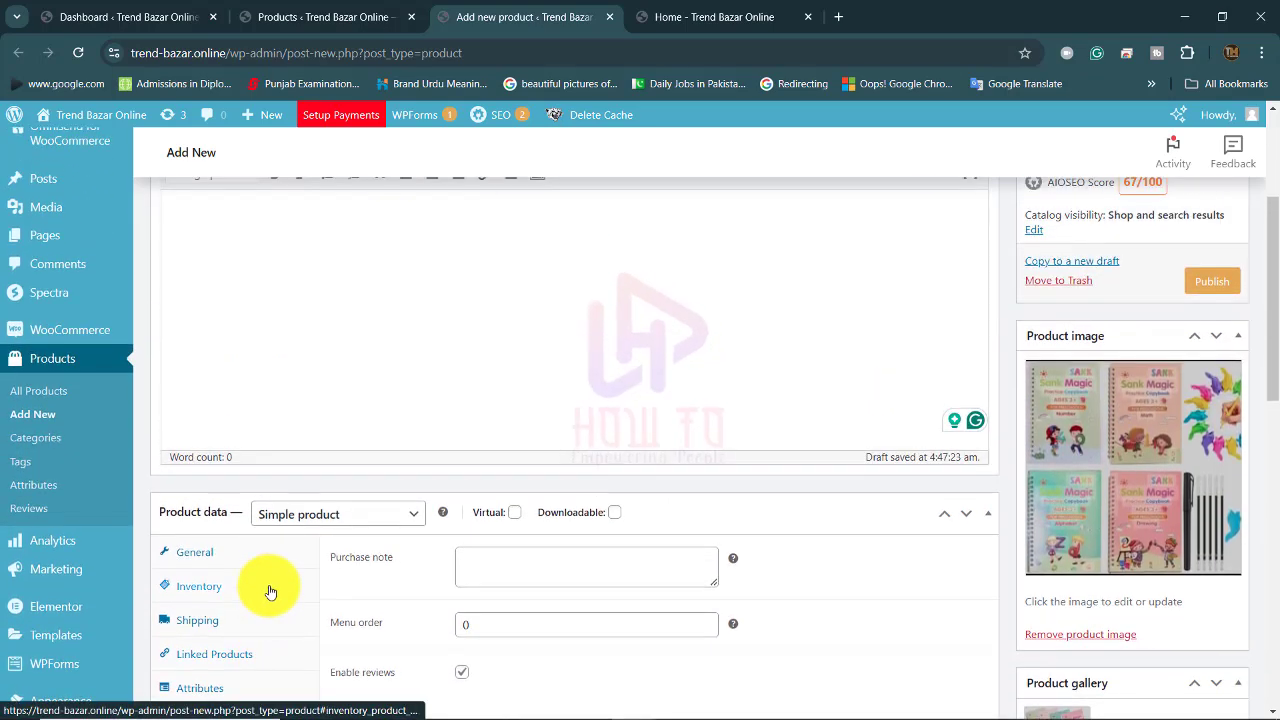
scroll(271, 586, up, 3)
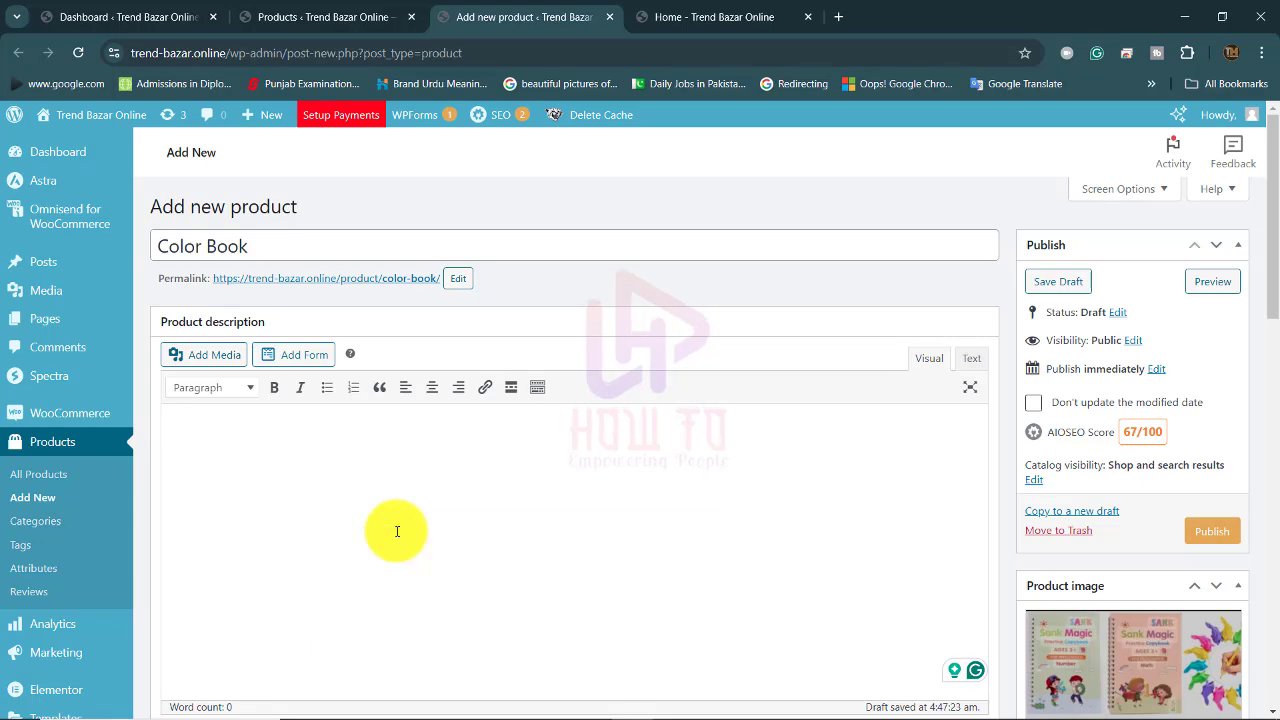
scroll(397, 531, down, 1)
scroll(397, 531, up, 1)
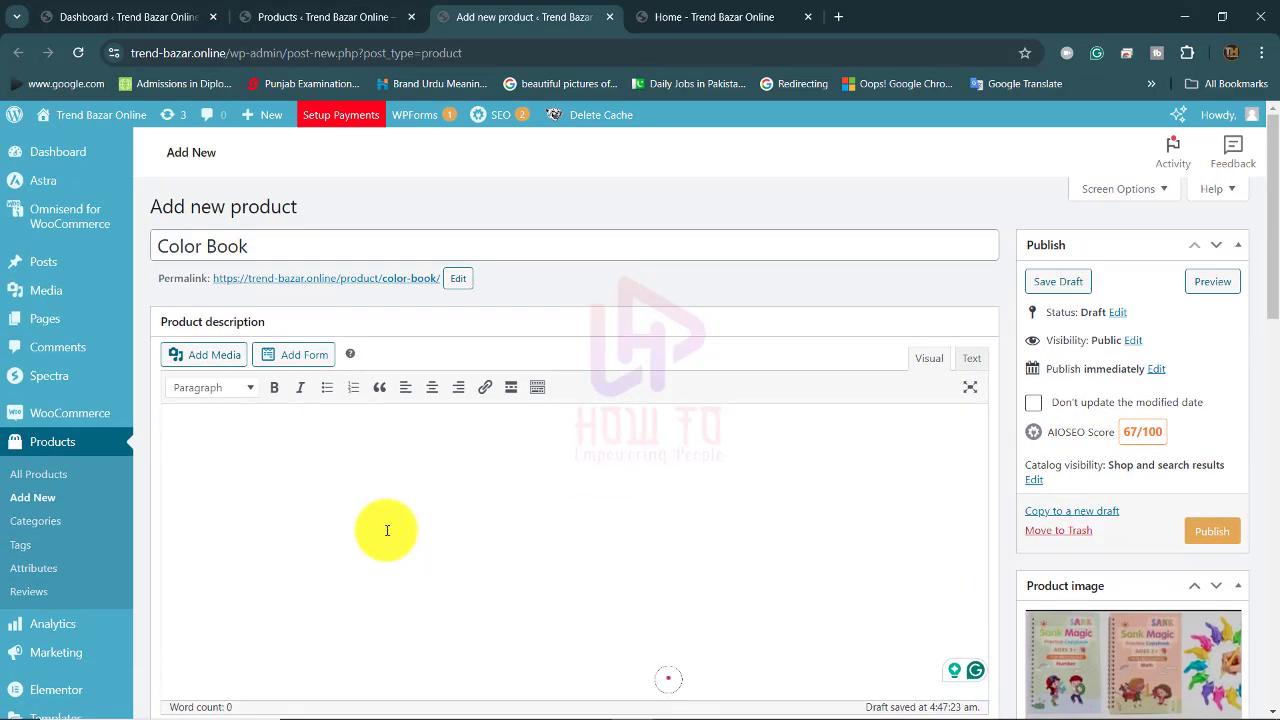
scroll(390, 534, down, 5)
scroll(387, 536, down, 2)
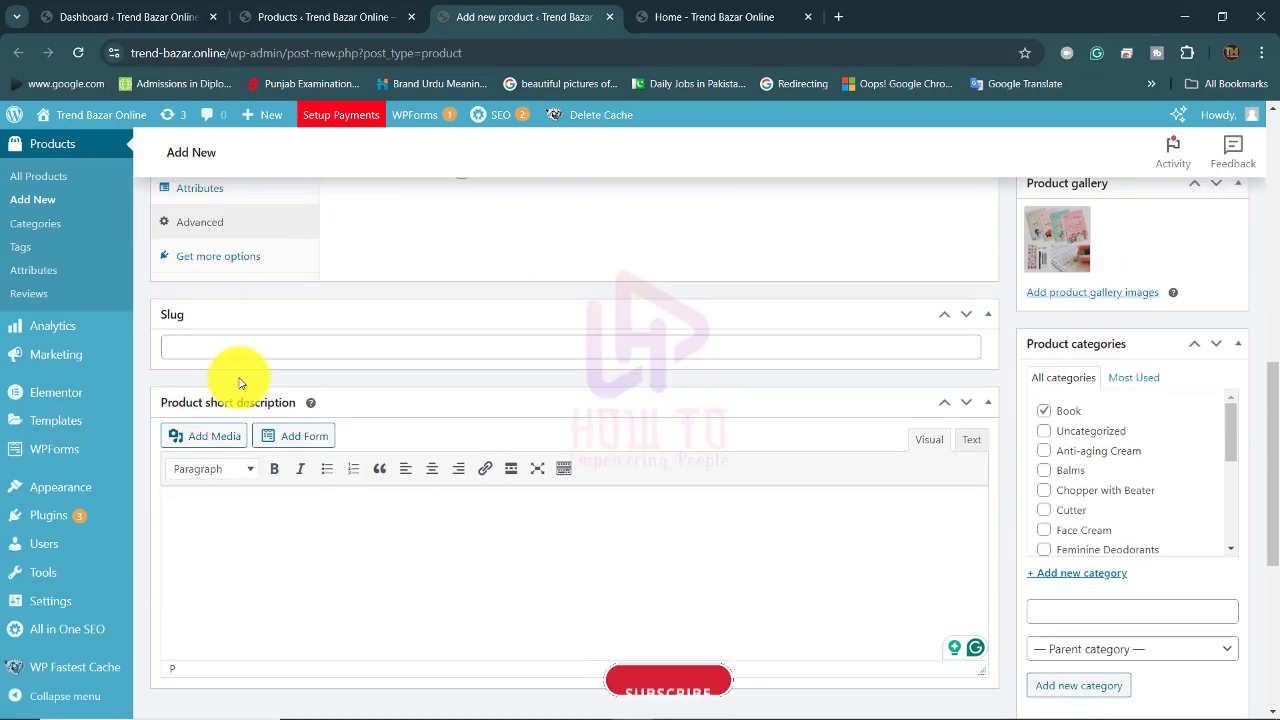
click(184, 342)
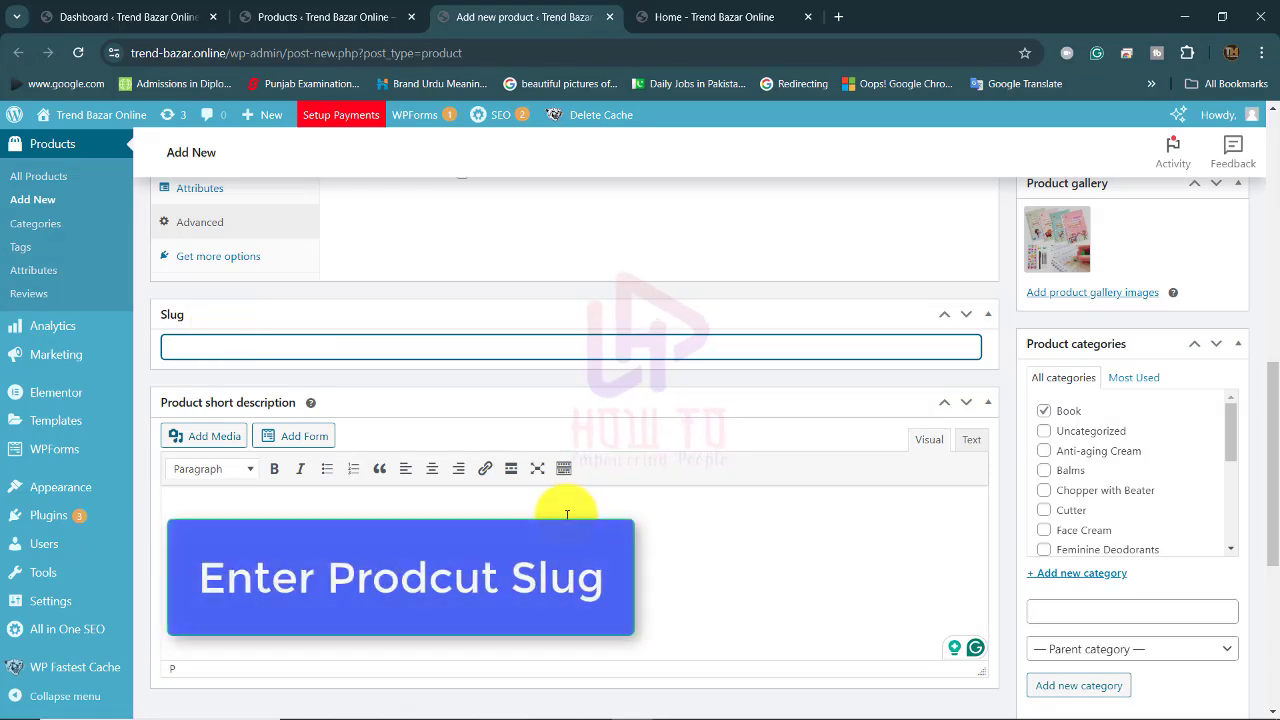
scroll(494, 535, down, 1)
scroll(494, 535, down, 1)
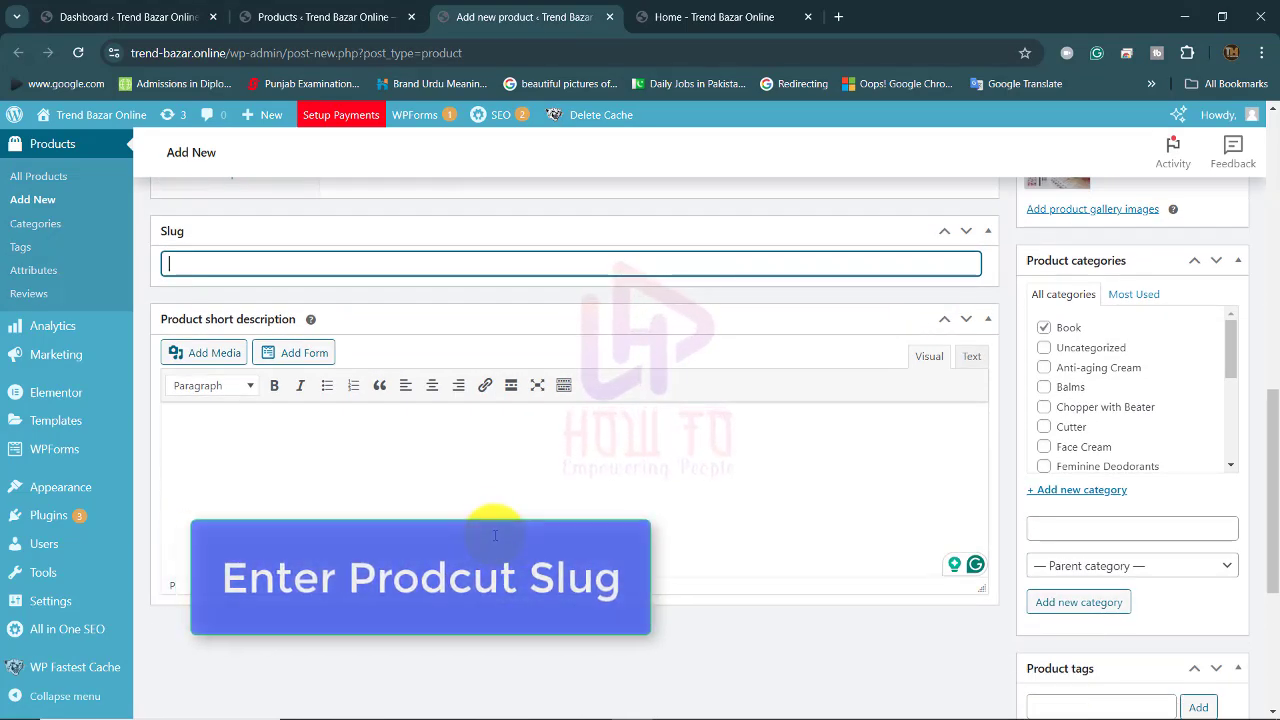
Publish the Color Book product.
scroll(494, 535, up, 5)
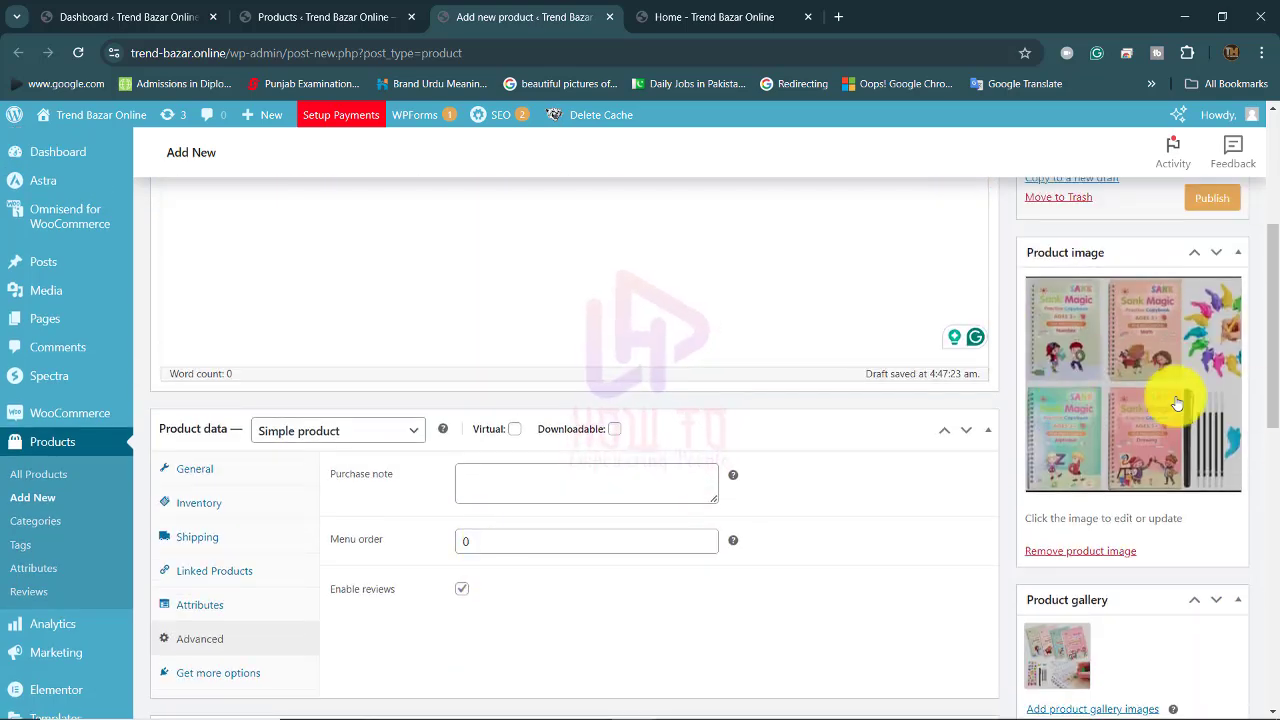
scroll(366, 488, down, 1)
scroll(366, 488, up, 4)
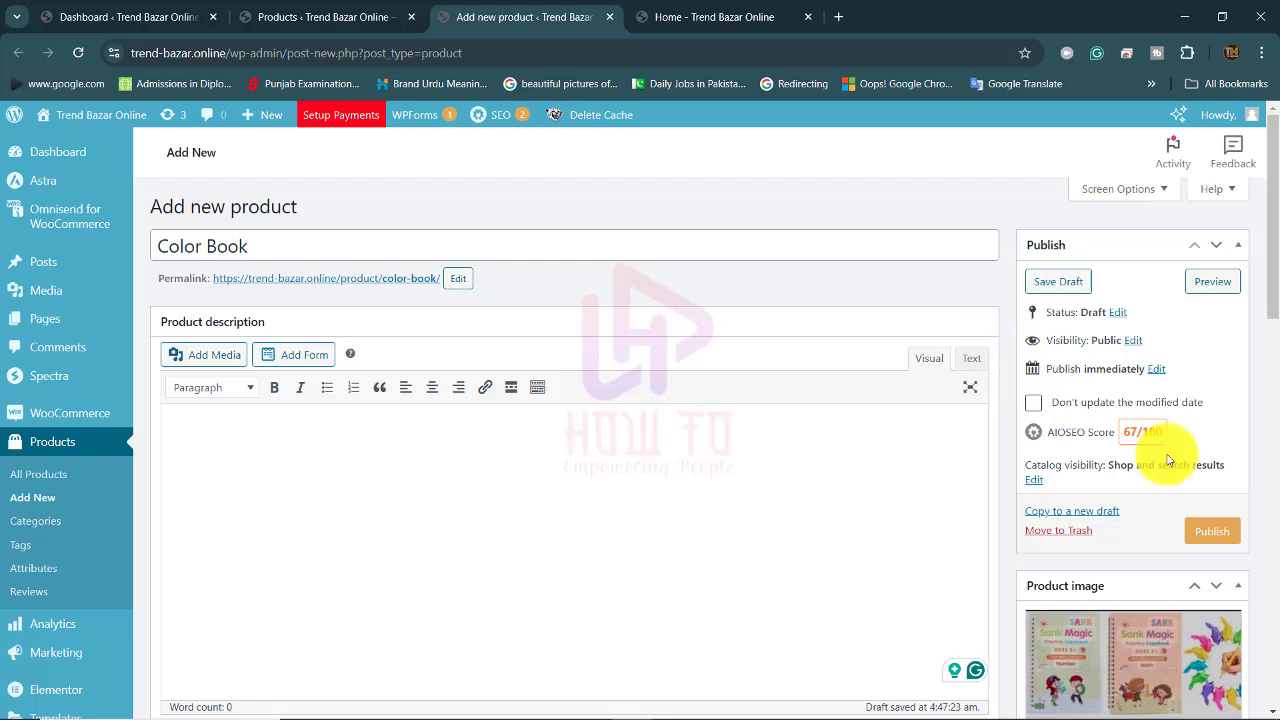
click(1233, 541)
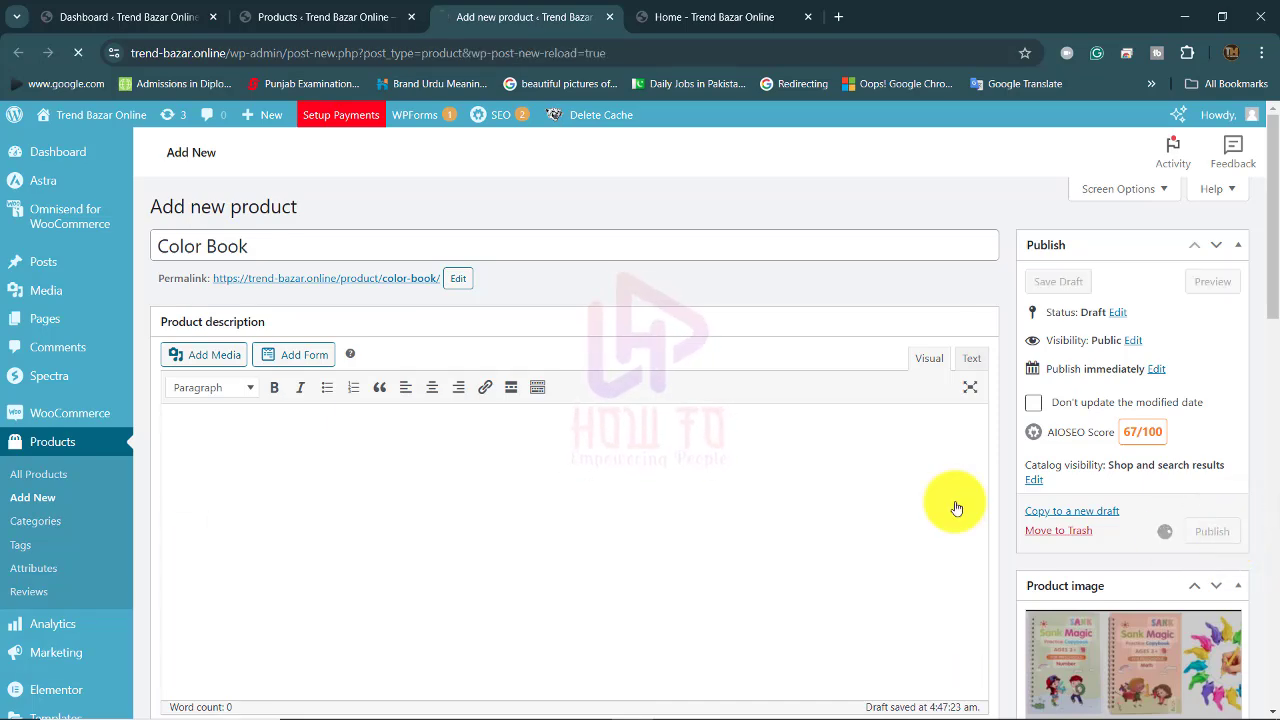
Switch to the store's product list and look through the listed products with their stock, prices, categories and tags.
click(372, 10)
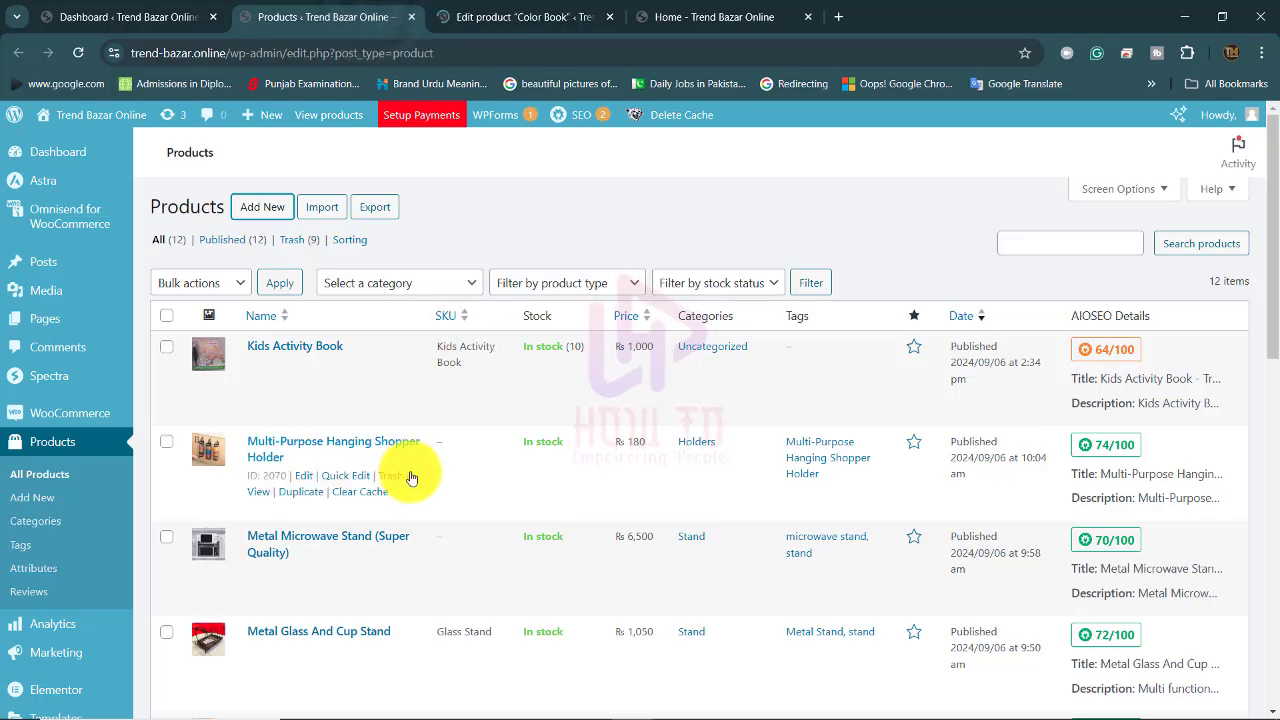
scroll(480, 605, down, 3)
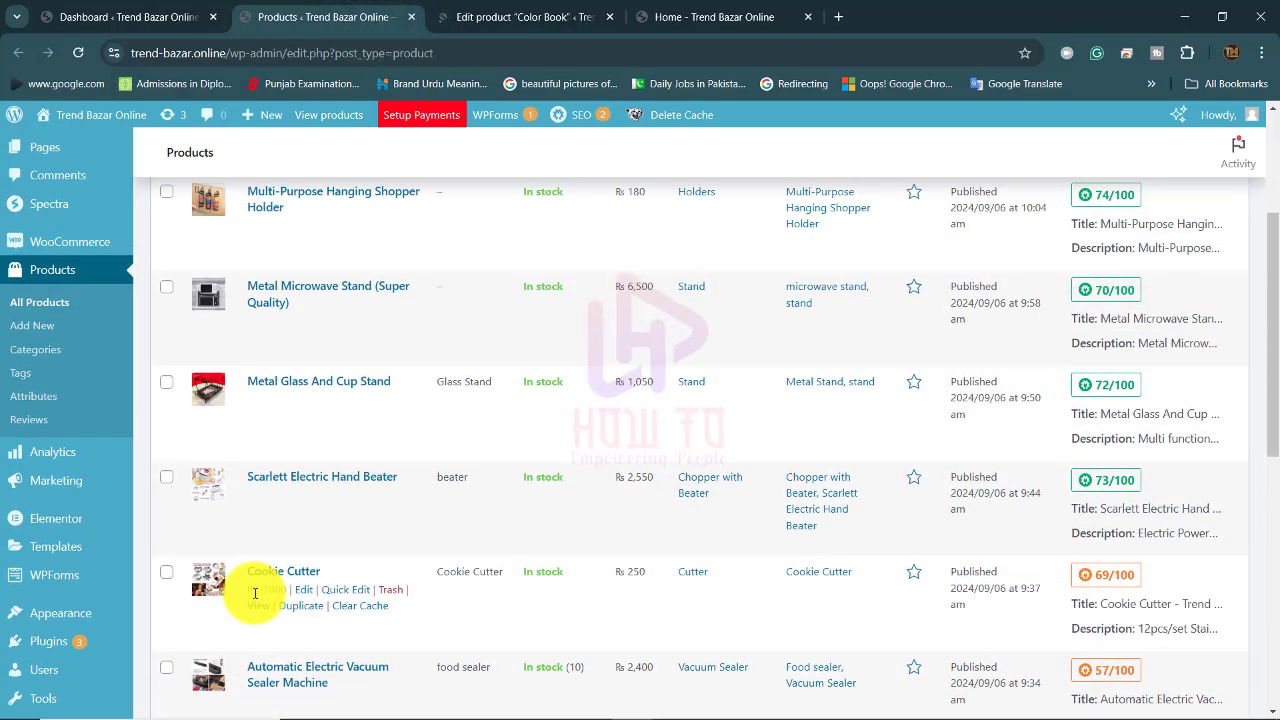
scroll(256, 600, down, 6)
scroll(257, 594, down, 1)
scroll(257, 594, up, 10)
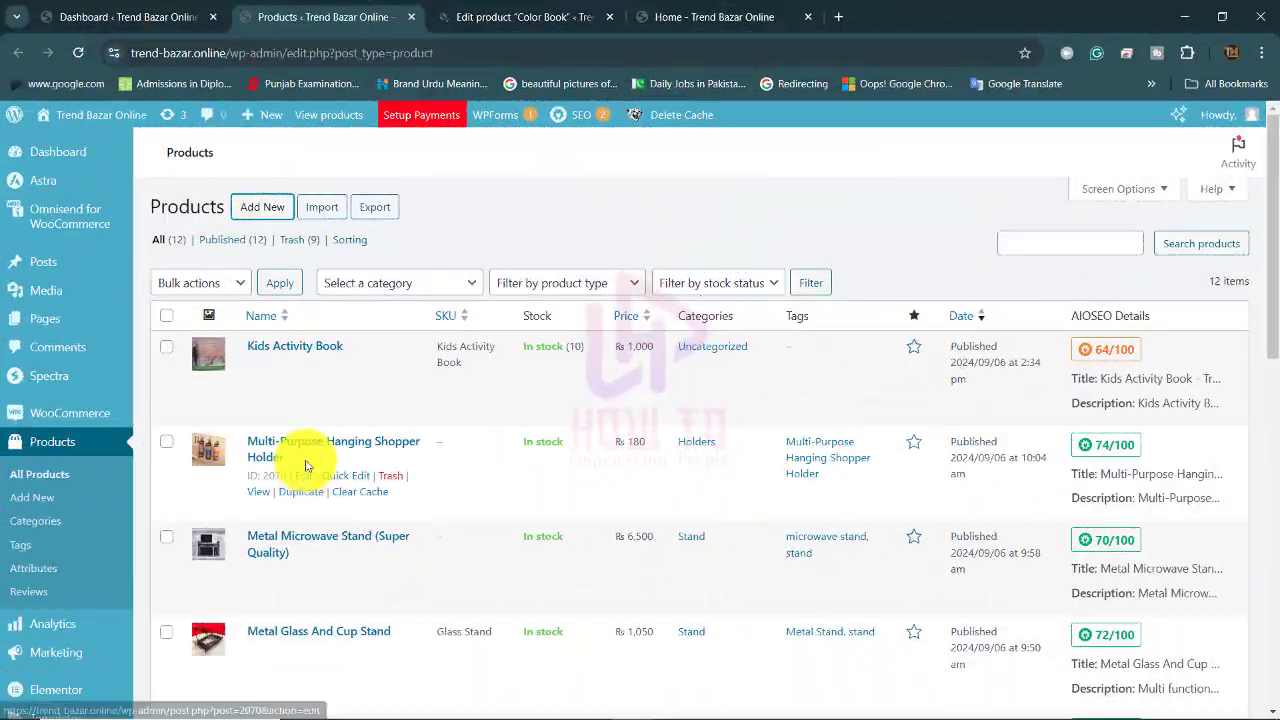
scroll(290, 480, down, 3)
scroll(308, 498, down, 6)
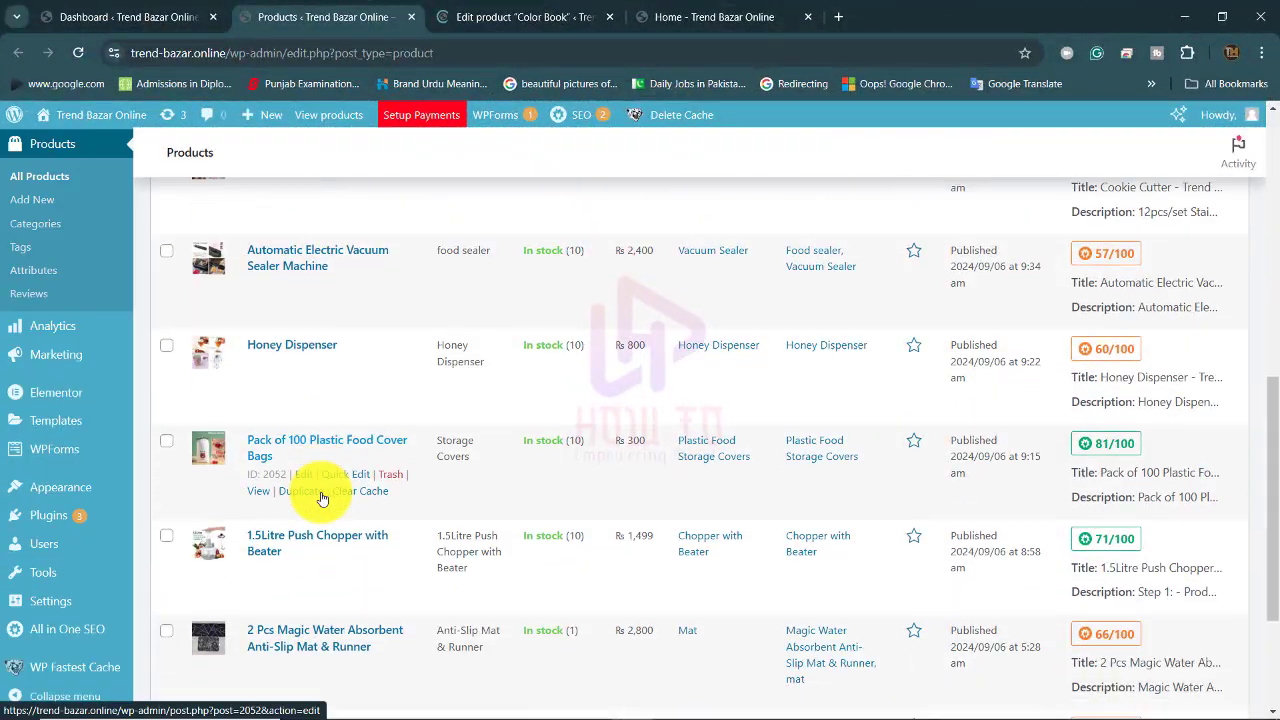
scroll(320, 496, up, 9)
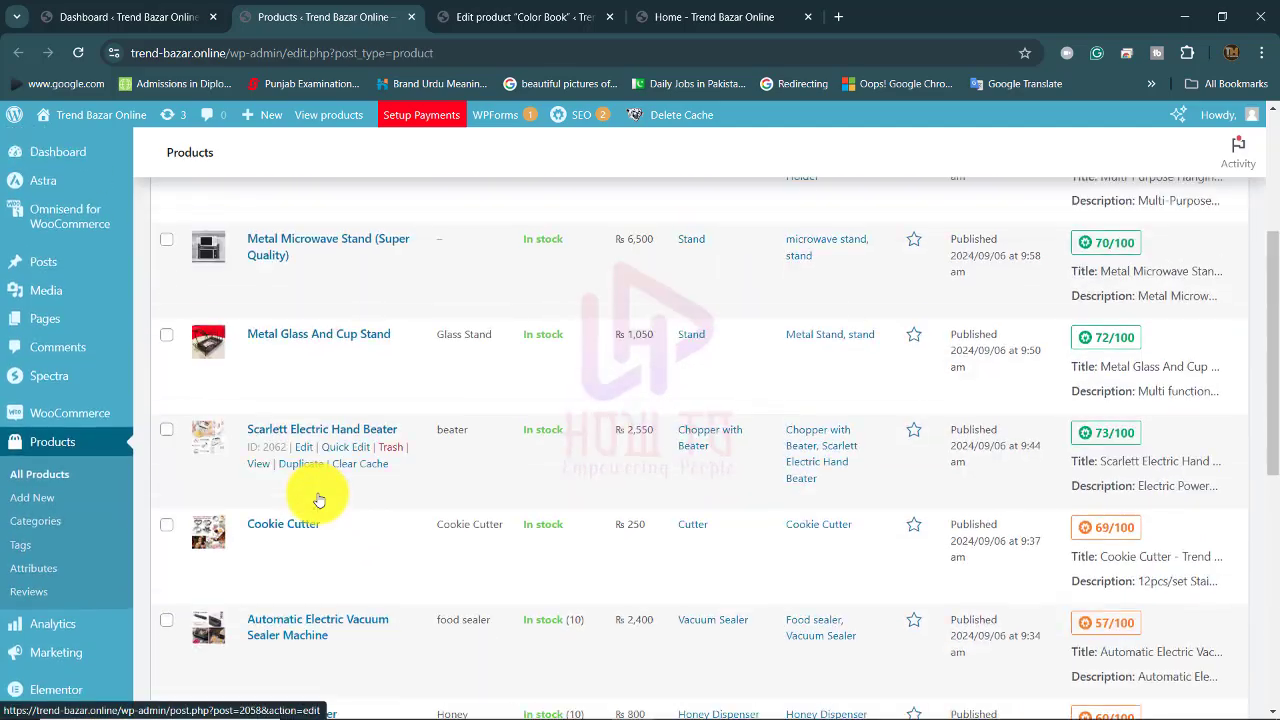
scroll(320, 494, down, 1)
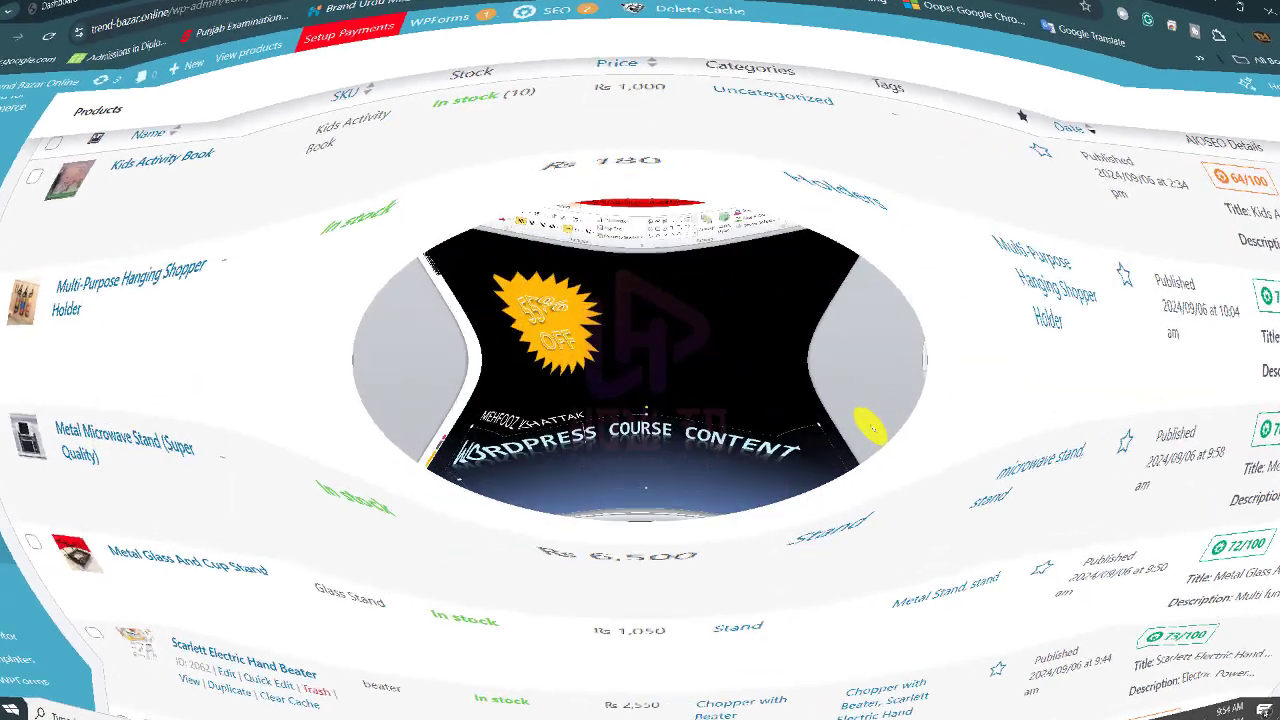